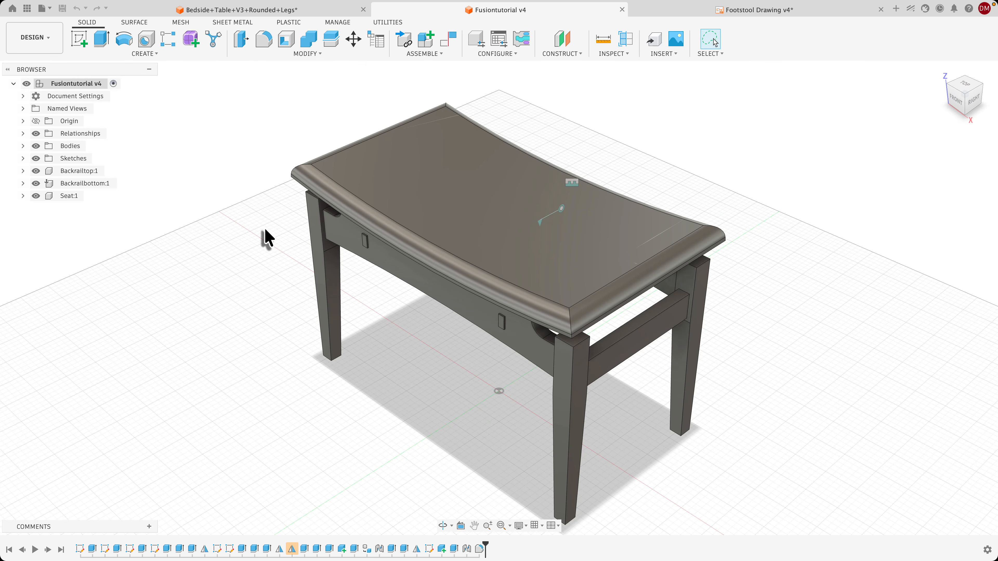
# Create a new manual drawing of the full footstool assembly on an A3 sheet, using the ISO standard and millimetres
pyautogui.click(31, 41)
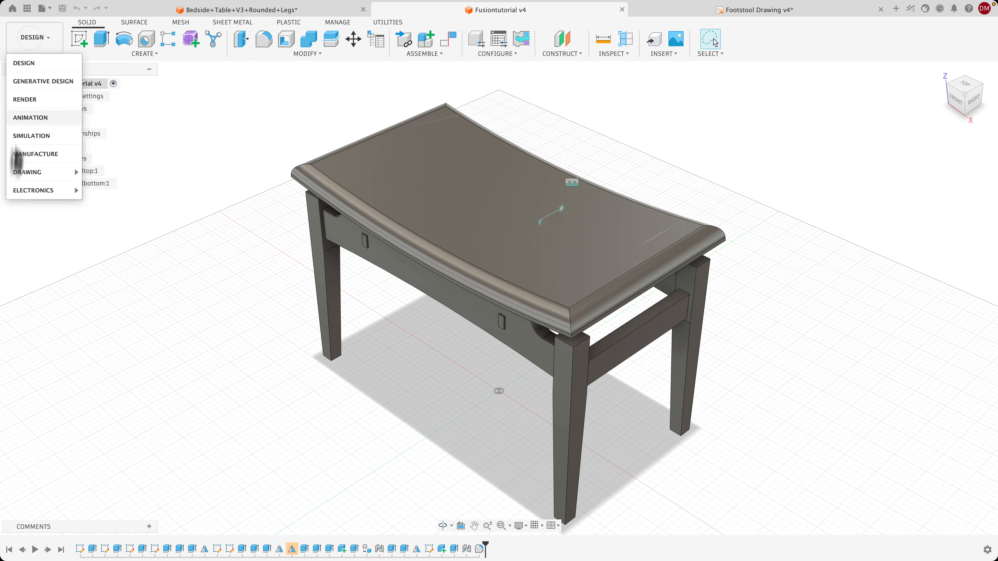
pyautogui.moveTo(18, 175)
pyautogui.click(110, 172)
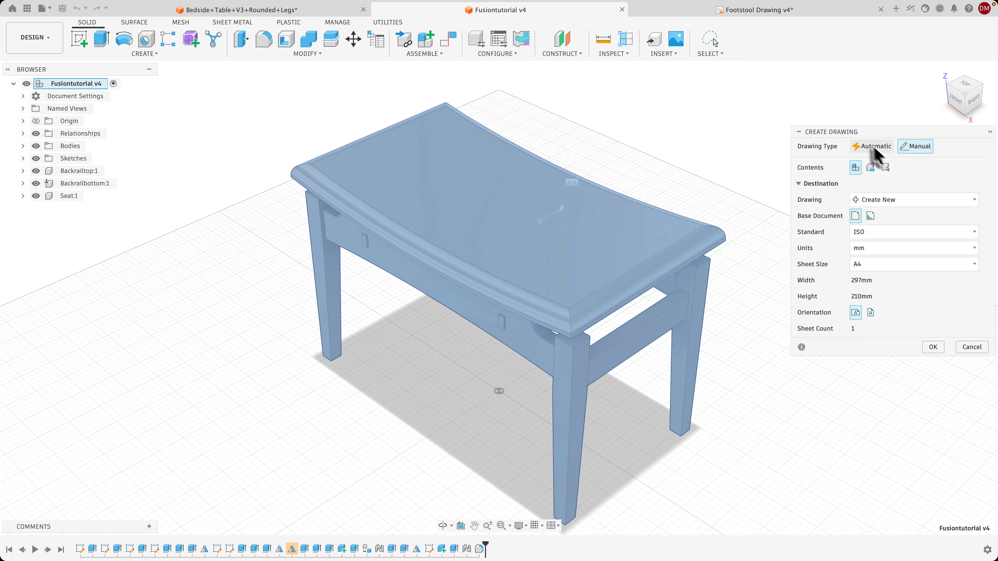
pyautogui.click(919, 152)
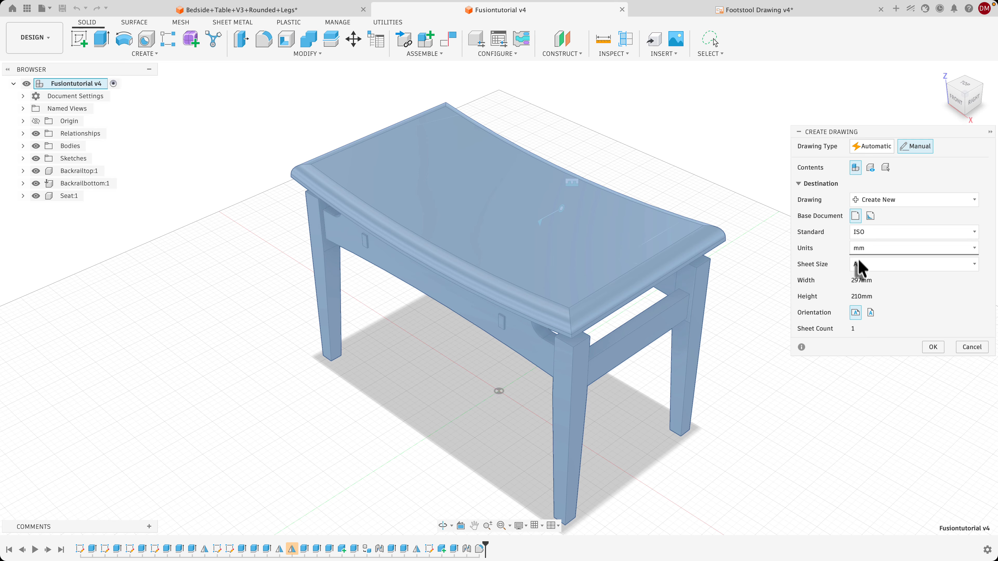
pyautogui.click(974, 264)
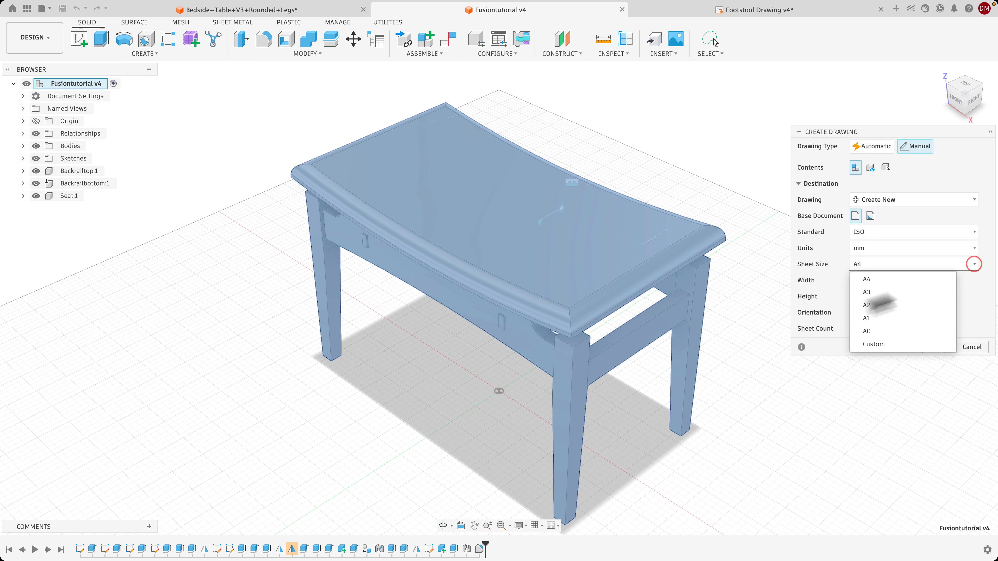
pyautogui.click(866, 296)
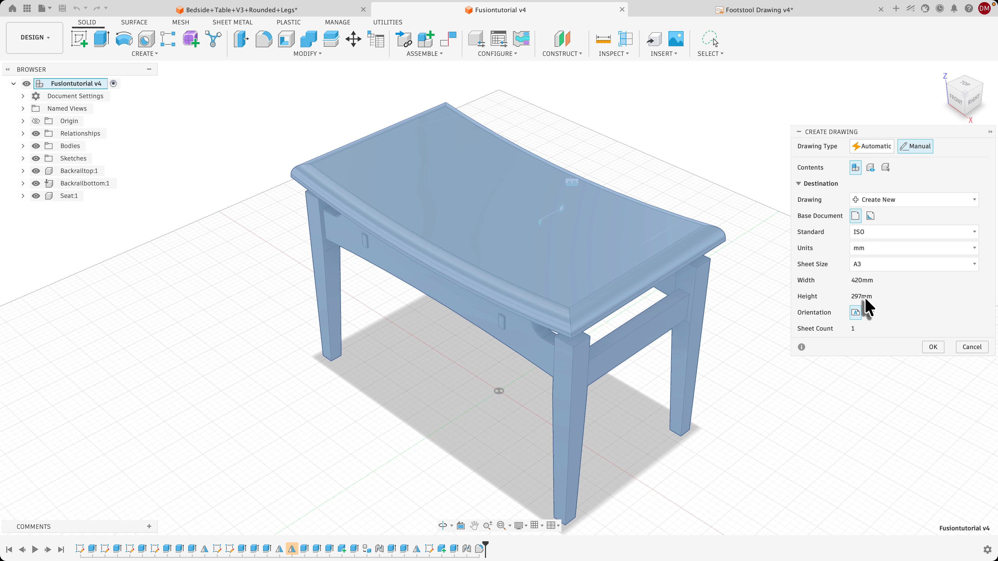
pyautogui.click(932, 347)
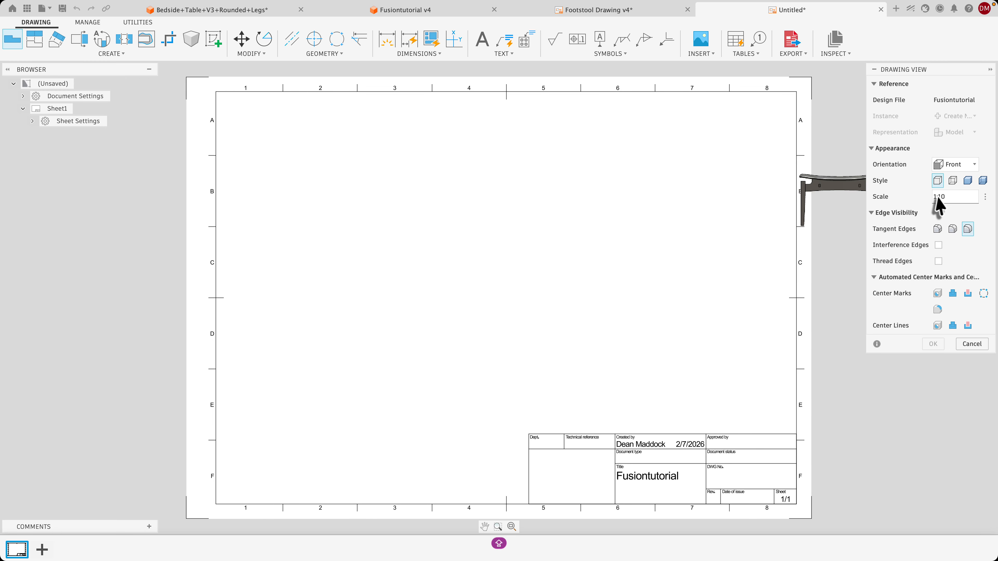
# Place a front base view of the footstool at 1:5 scale in the sheet's open area, away from the title block
pyautogui.click(986, 196)
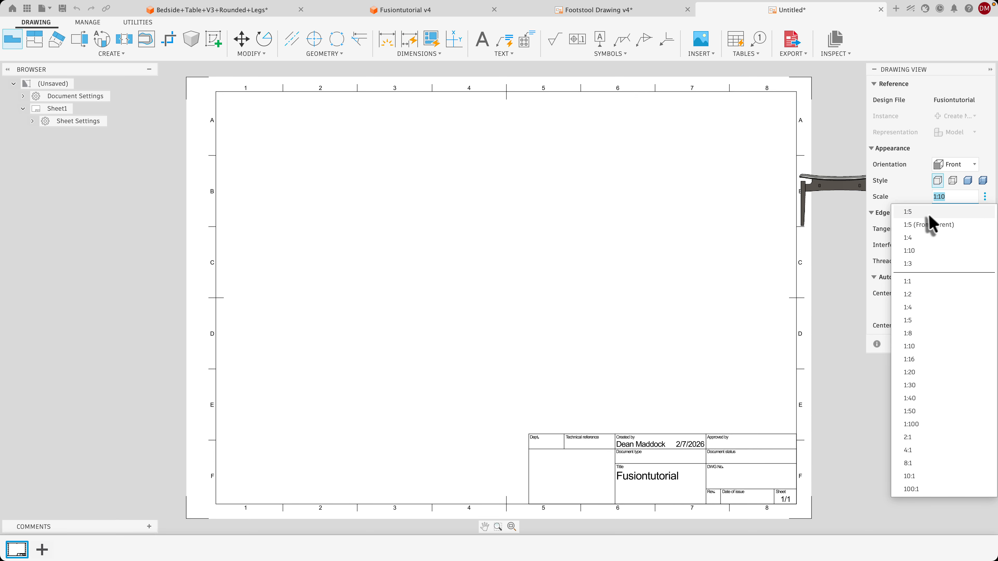
pyautogui.click(929, 224)
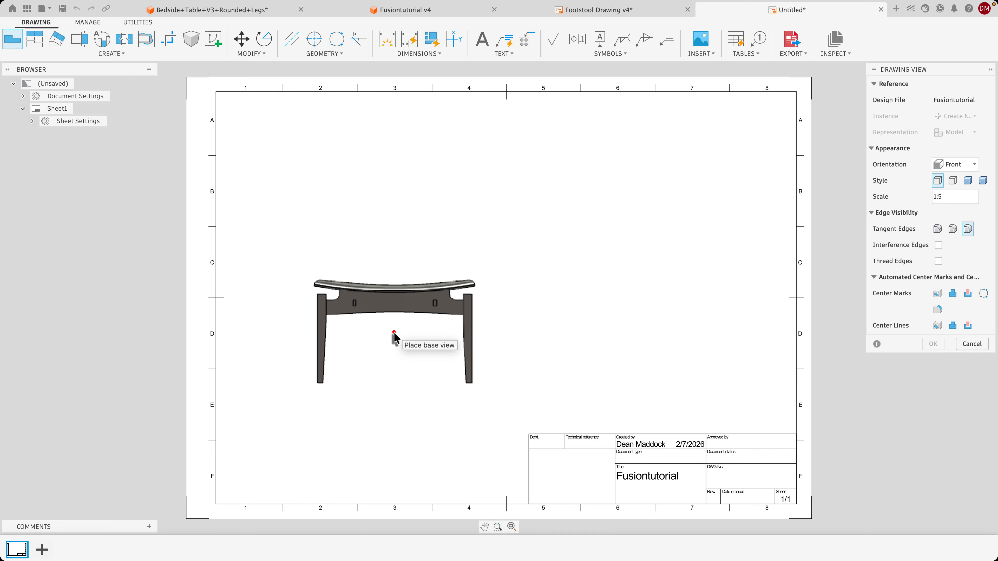
pyautogui.click(394, 333)
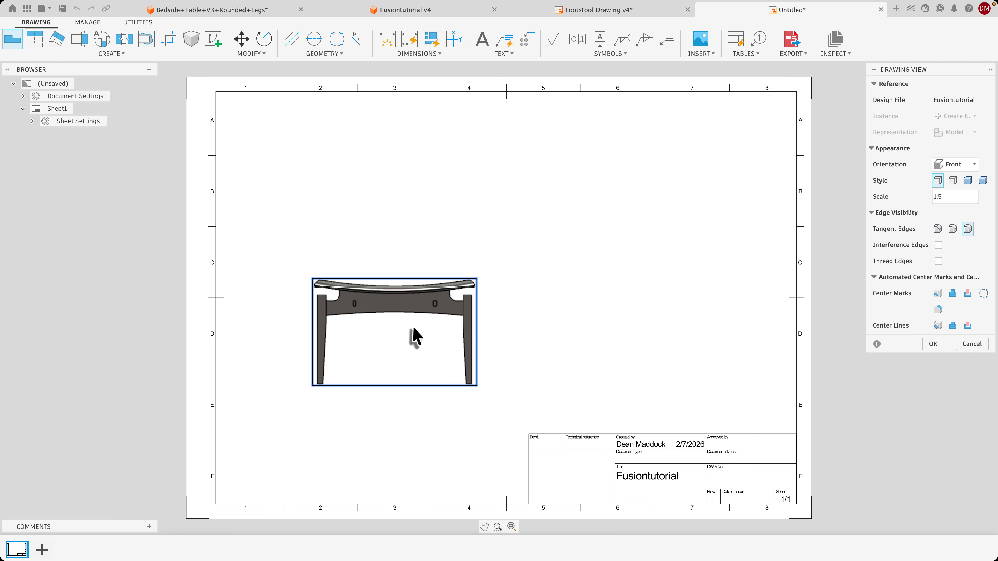
pyautogui.click(513, 299)
pyautogui.click(935, 344)
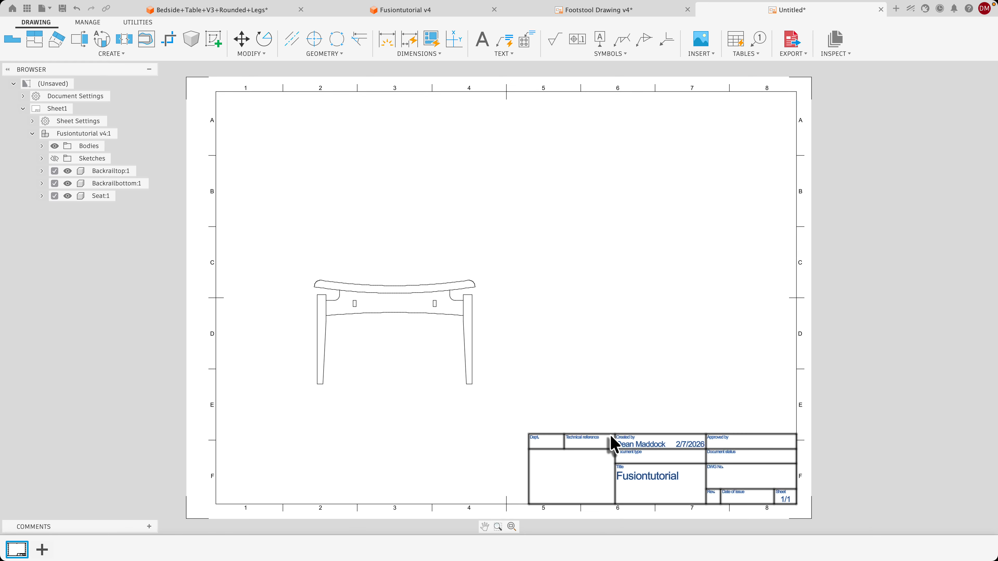
# Create a new title block from scratch named TITLE BLOCK
pyautogui.rightClick(611, 435)
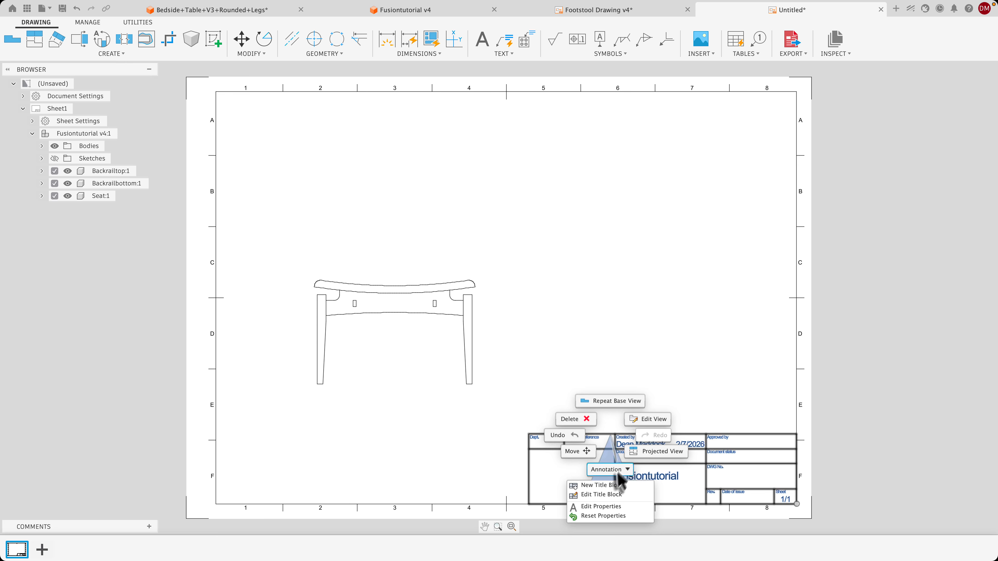
pyautogui.click(606, 488)
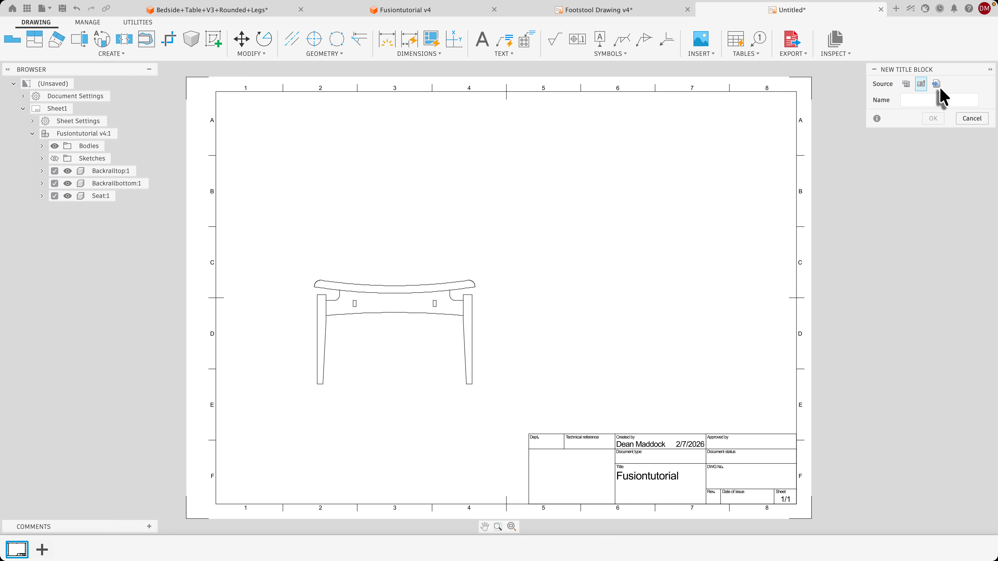
pyautogui.click(921, 84)
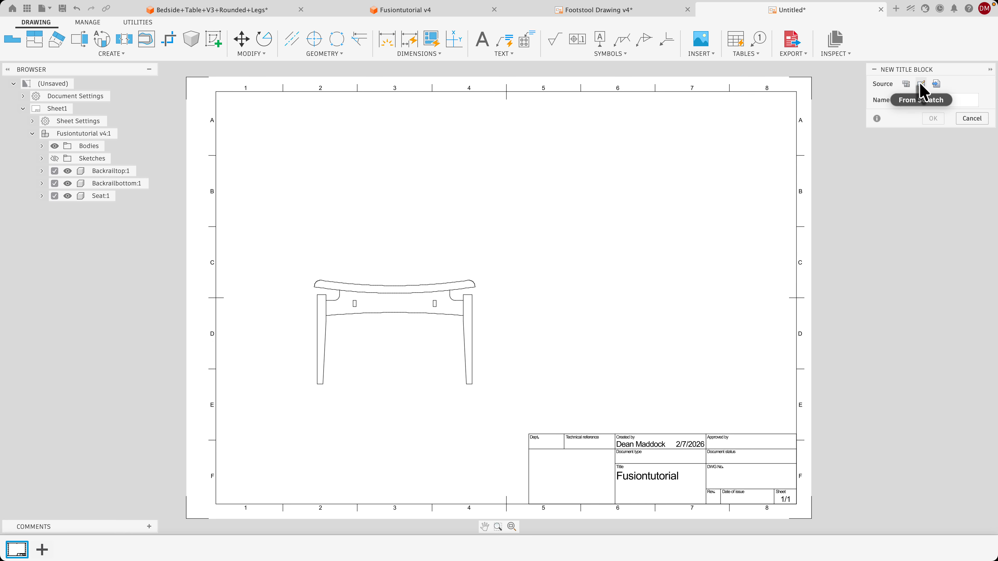
pyautogui.click(910, 99)
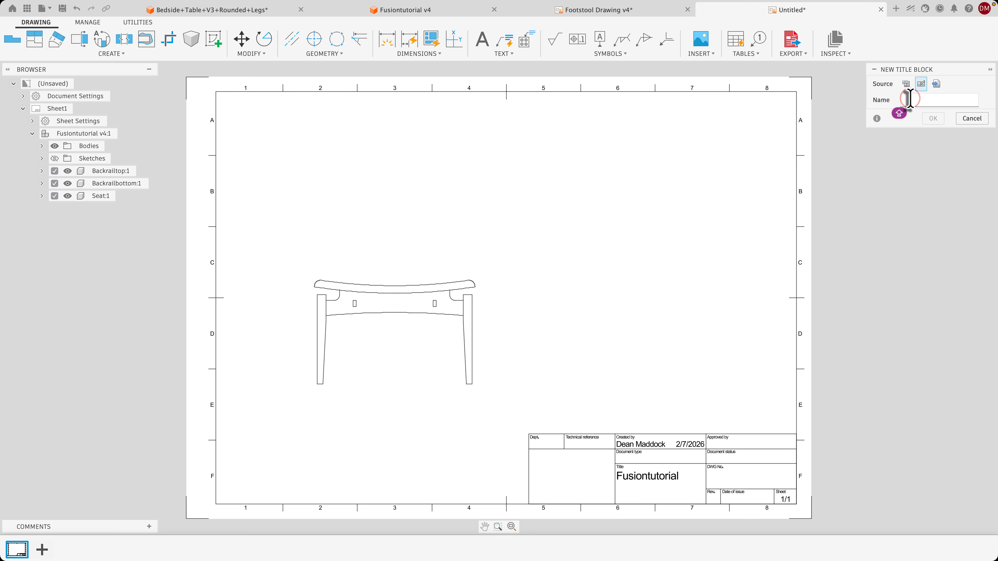
pyautogui.write('TITLE BLOCK')
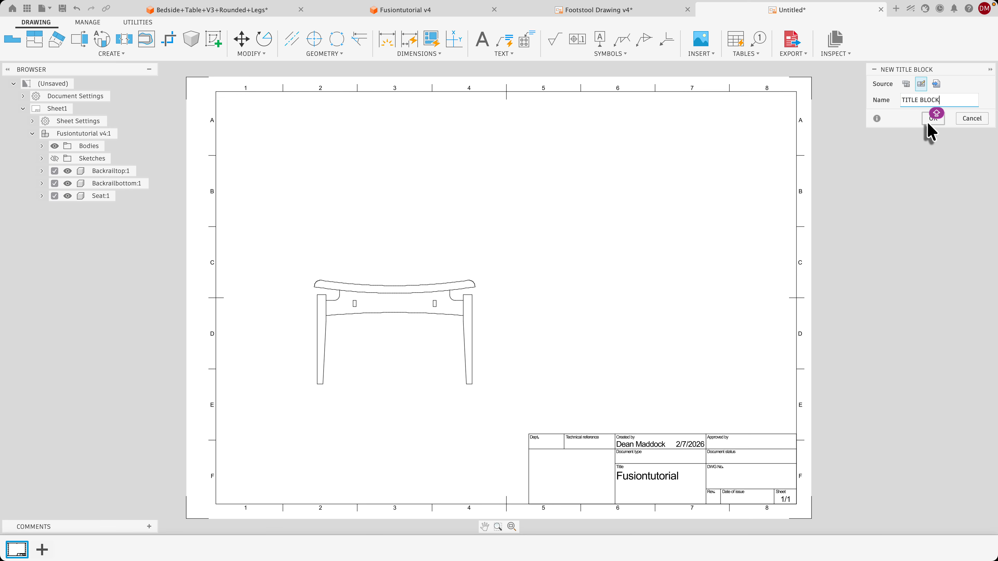
pyautogui.click(927, 121)
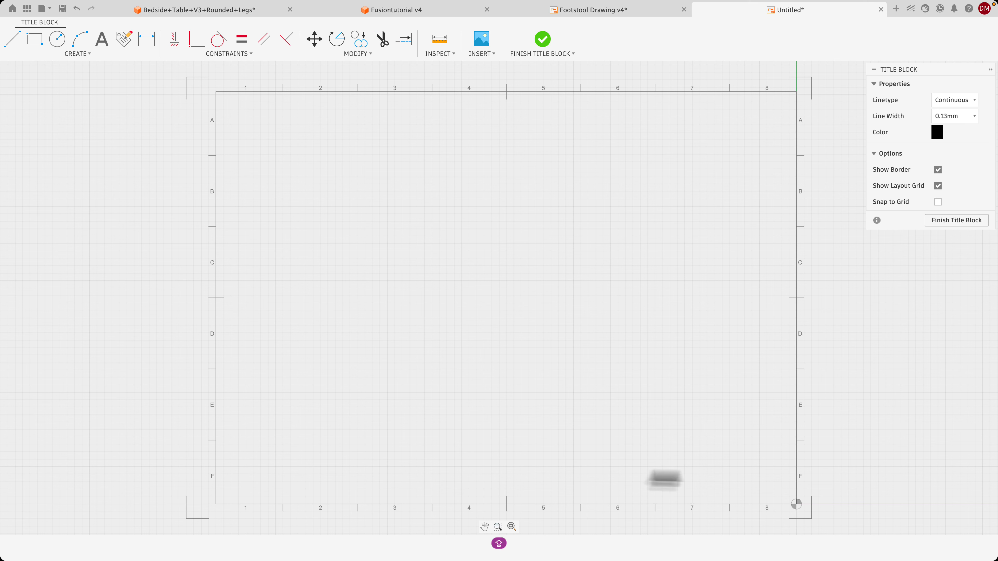
# Draw a horizontal line about 390 mm long between the sheet's side borders, just above the lower border
pyautogui.click(497, 527)
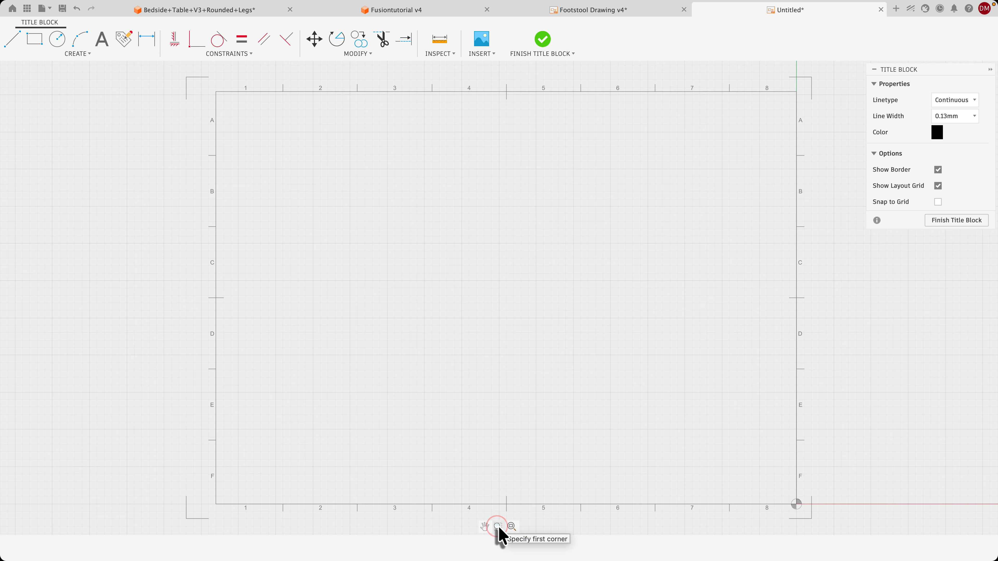
pyautogui.moveTo(193, 438); pyautogui.dragTo(831, 532)
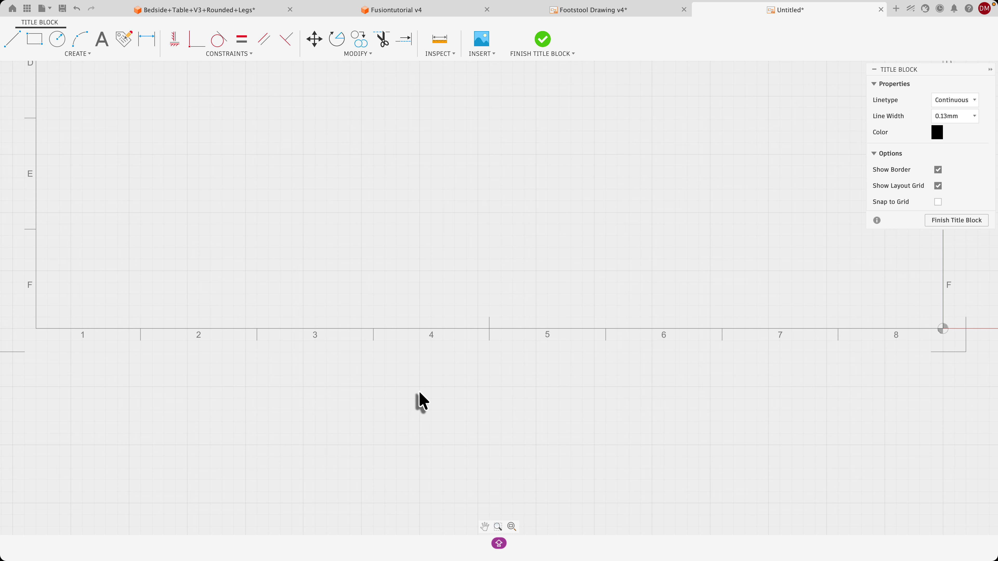
pyautogui.press('l')
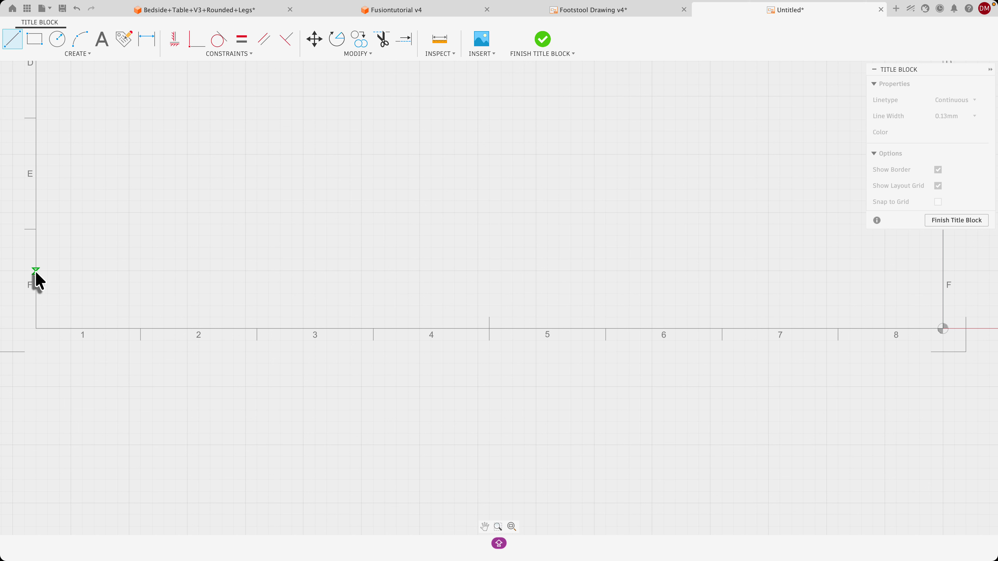
pyautogui.click(36, 301)
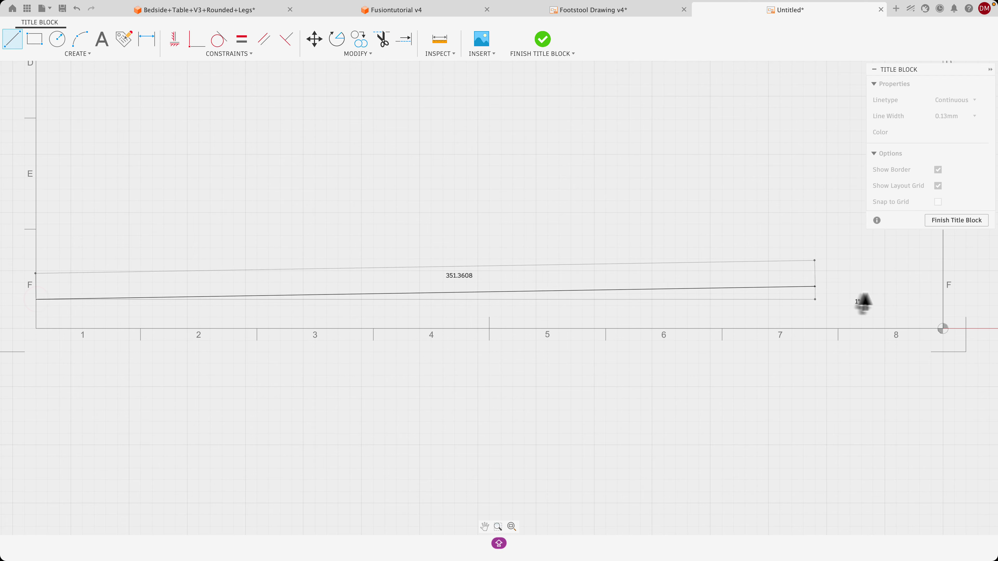
pyautogui.click(942, 301)
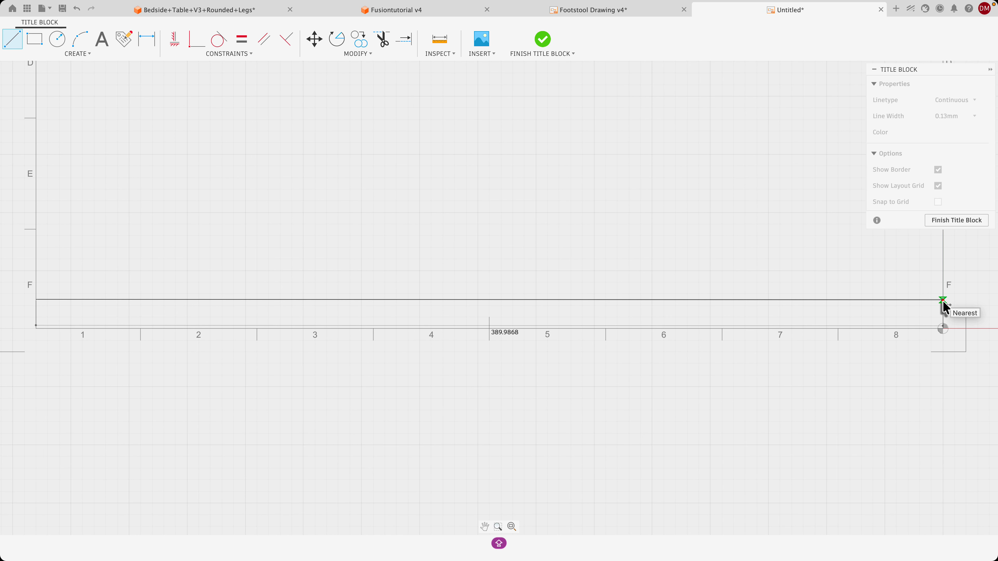
pyautogui.click(943, 300)
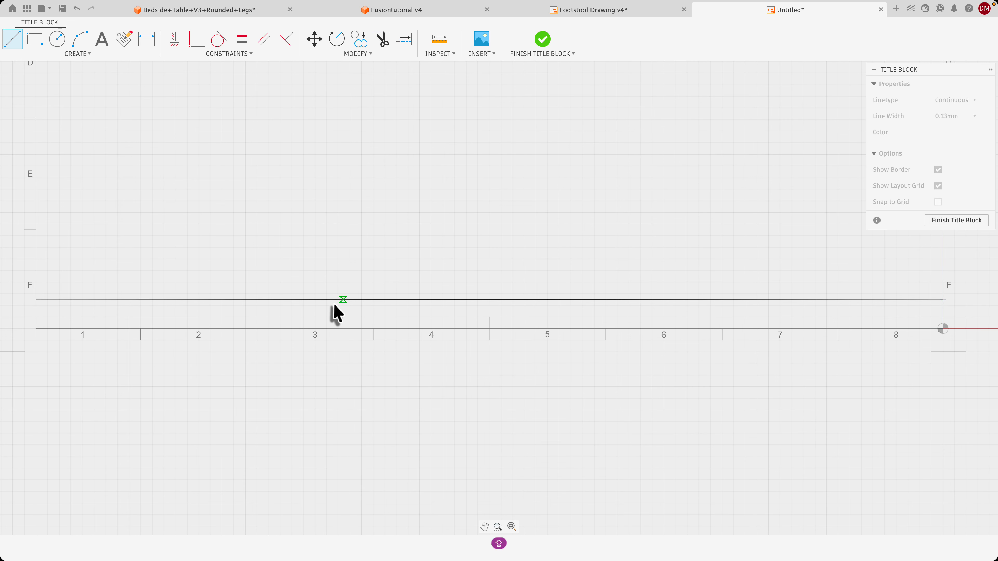
pyautogui.click(261, 300)
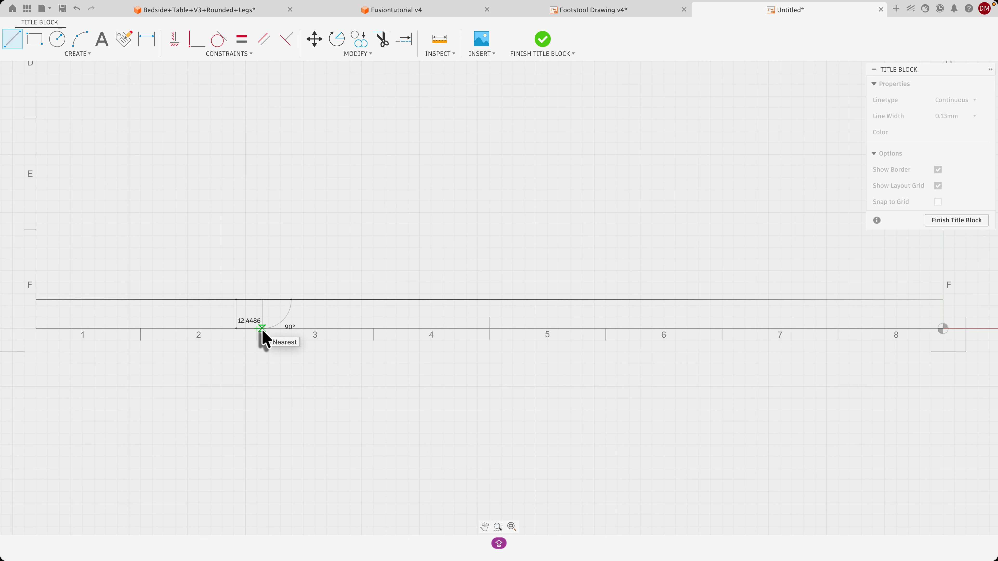
pyautogui.doubleClick(262, 328)
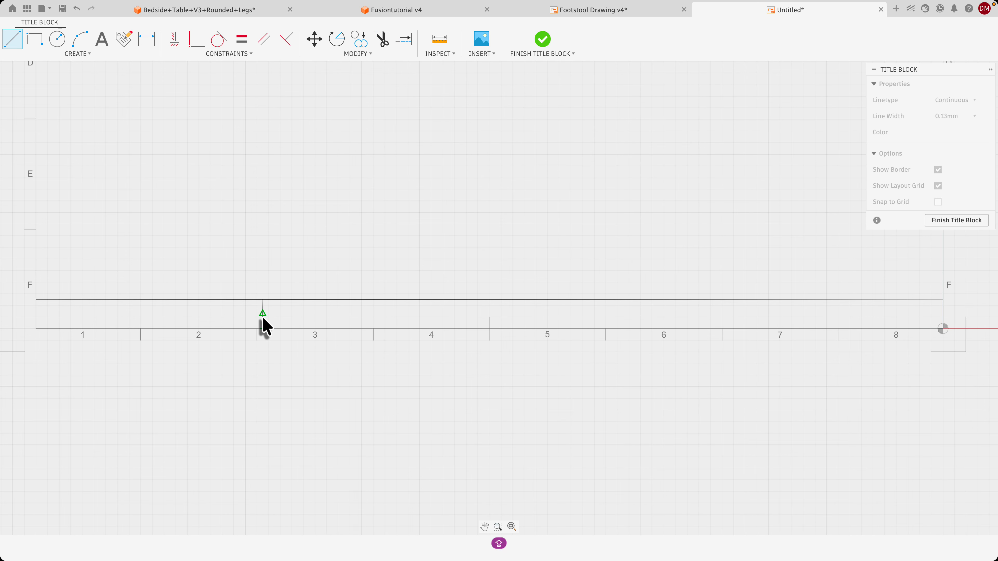
pyautogui.press('Escape')
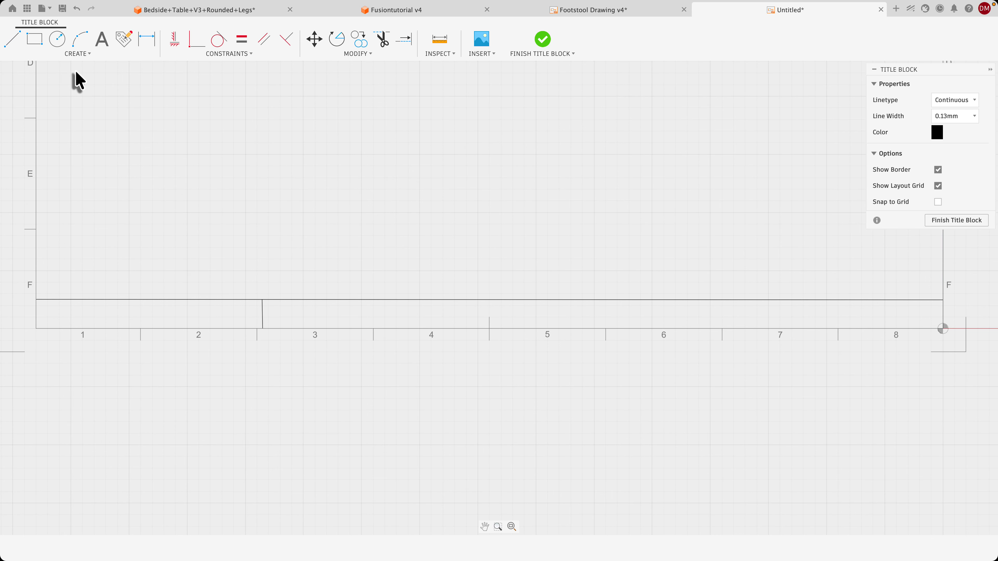
pyautogui.moveTo(261, 319); pyautogui.dragTo(263, 329)
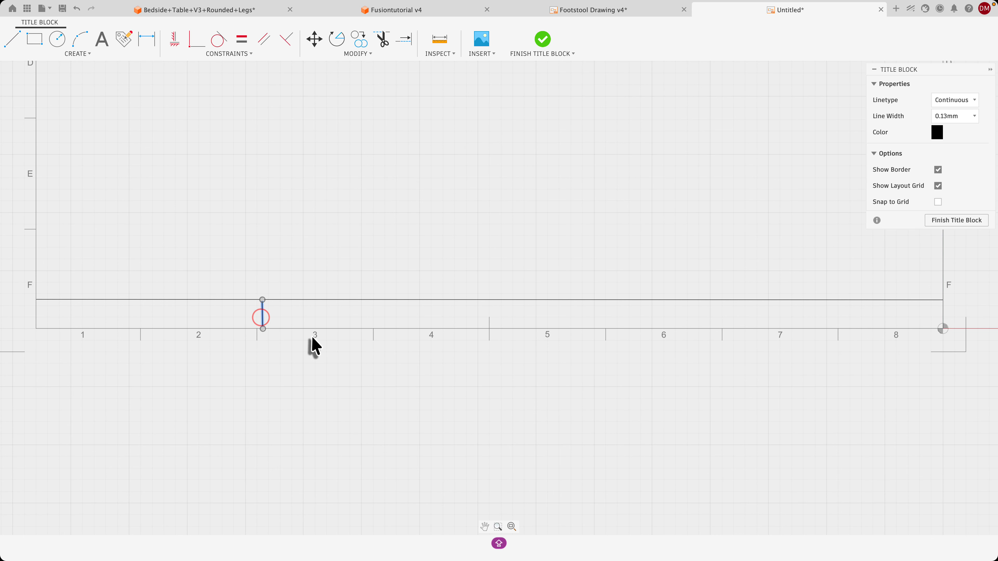
pyautogui.click(262, 329)
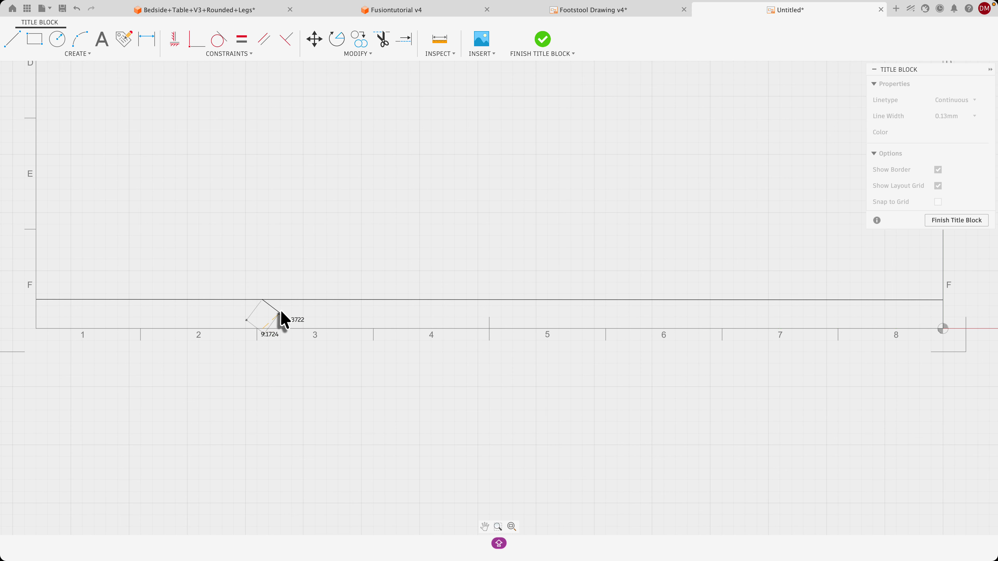
pyautogui.click(265, 331)
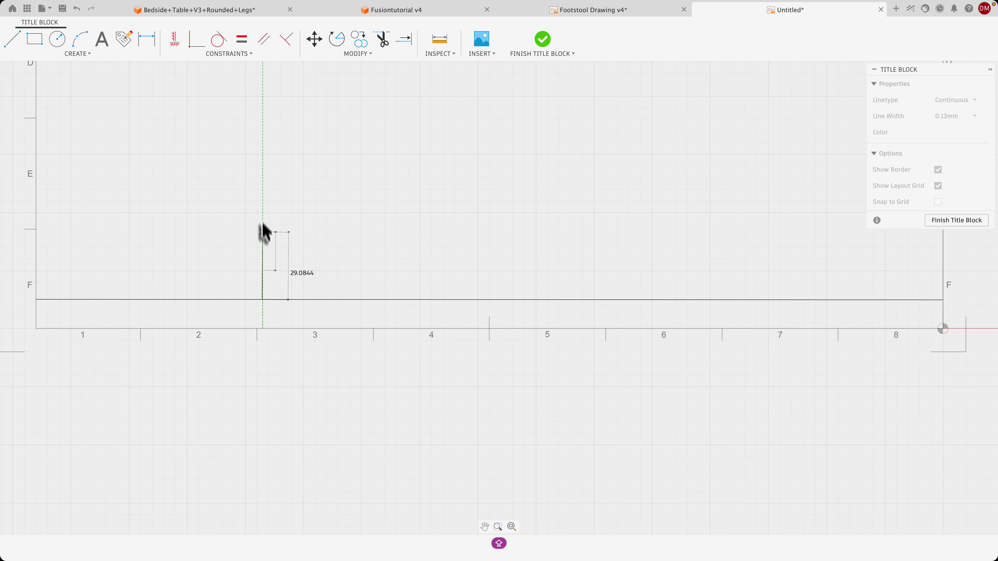
pyautogui.doubleClick(263, 190)
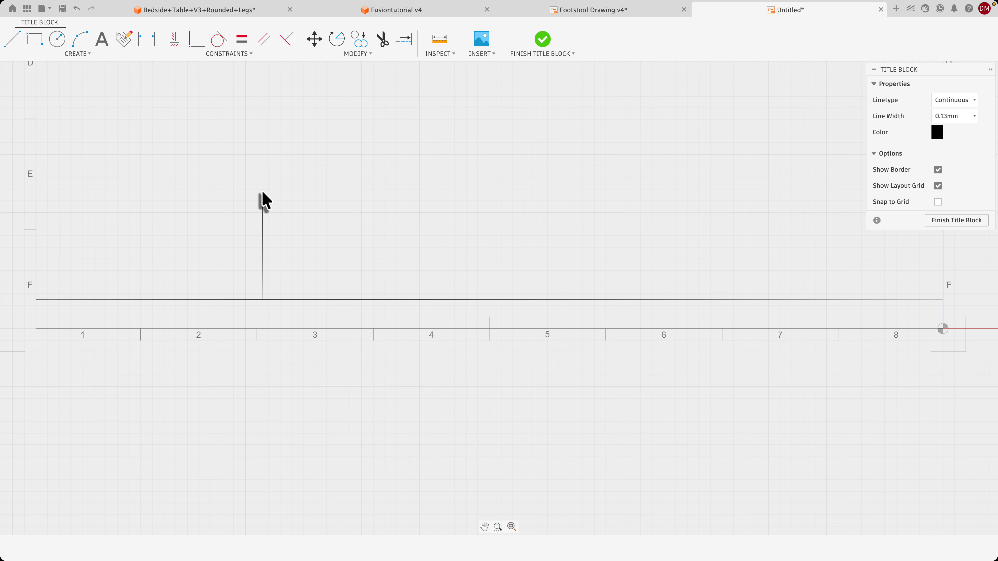
pyautogui.click(263, 225)
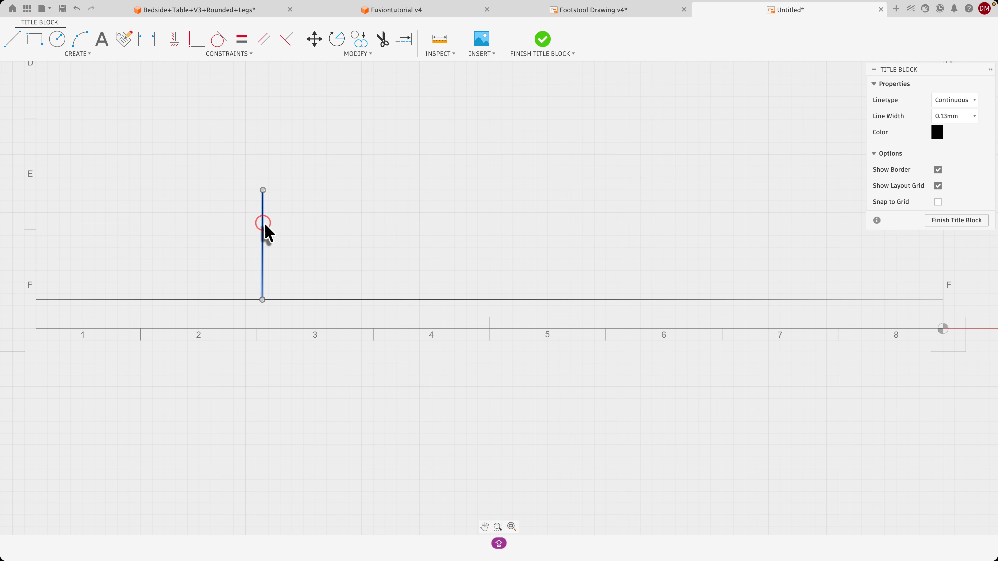
pyautogui.press('Delete')
# Draw a vertical divider about 12.9 mm long from the horizontal line down to the lower border, between zones 2 and 3
pyautogui.press('l')
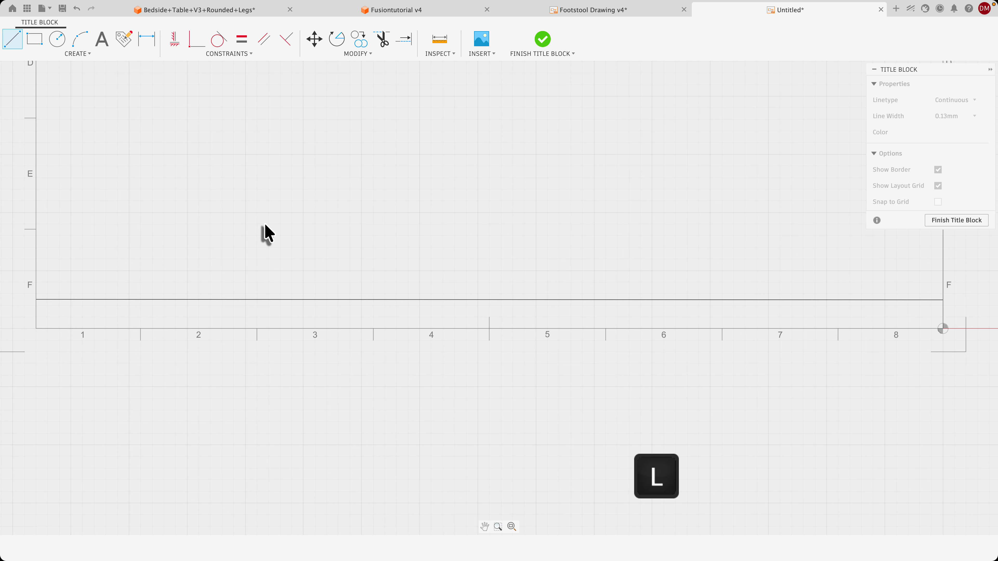
pyautogui.click(233, 300)
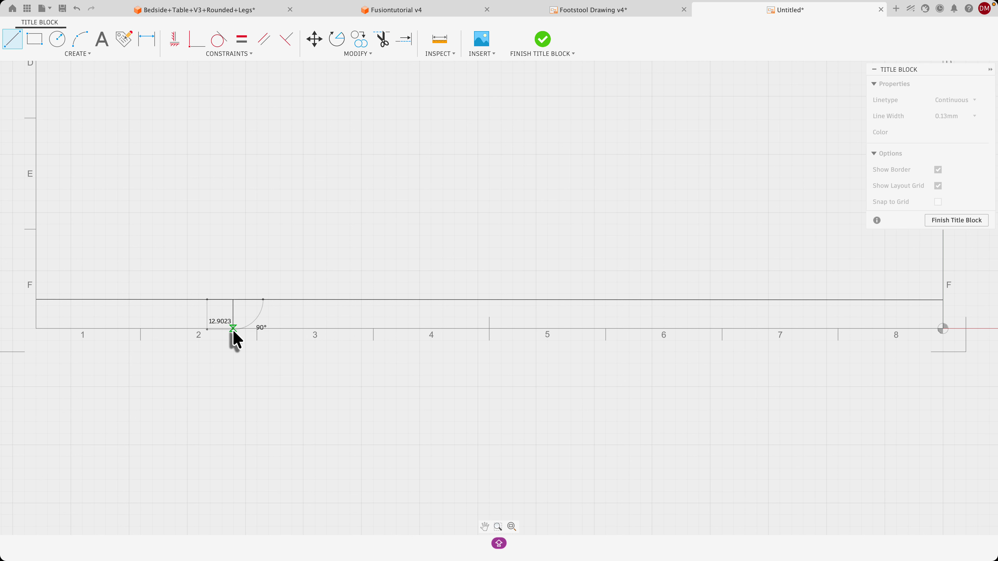
pyautogui.doubleClick(233, 329)
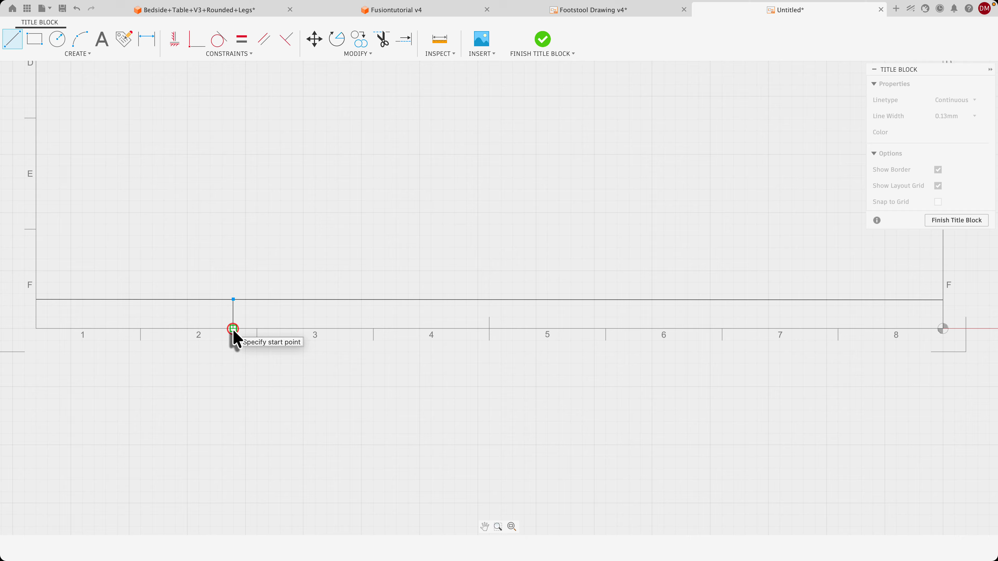
pyautogui.click(294, 238)
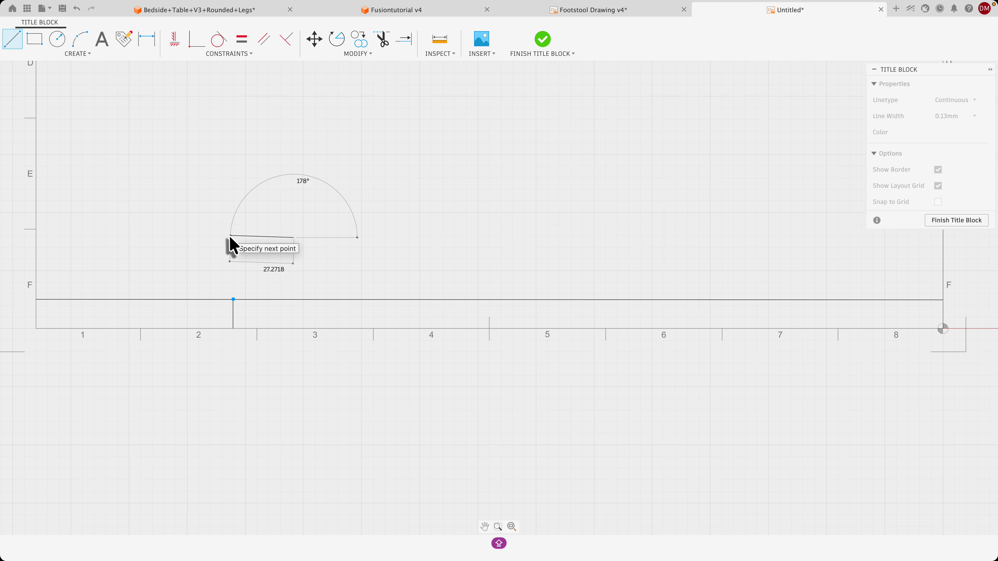
pyautogui.press('Escape')
pyautogui.scroll(-3, 232, 312)
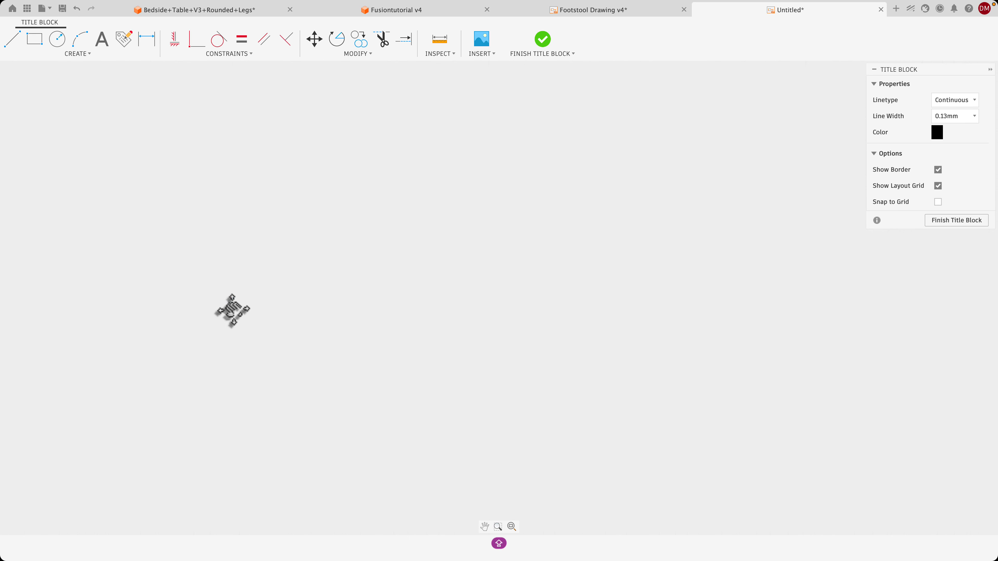
# Move the vertical divider along the title block strip to just inside zone 4
pyautogui.hscroll(-5, 177, 272)
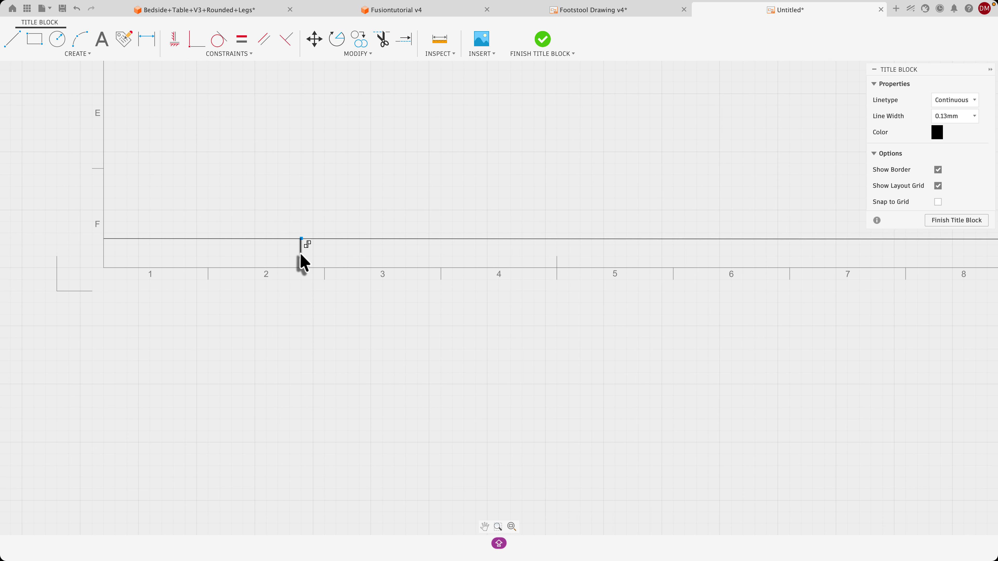
pyautogui.moveTo(303, 261); pyautogui.dragTo(471, 255)
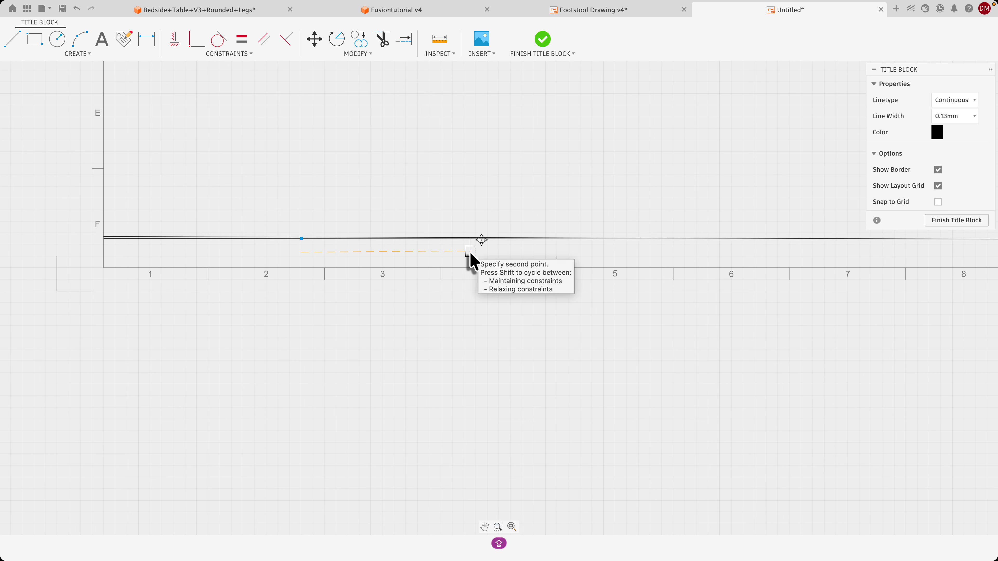
pyautogui.click(470, 254)
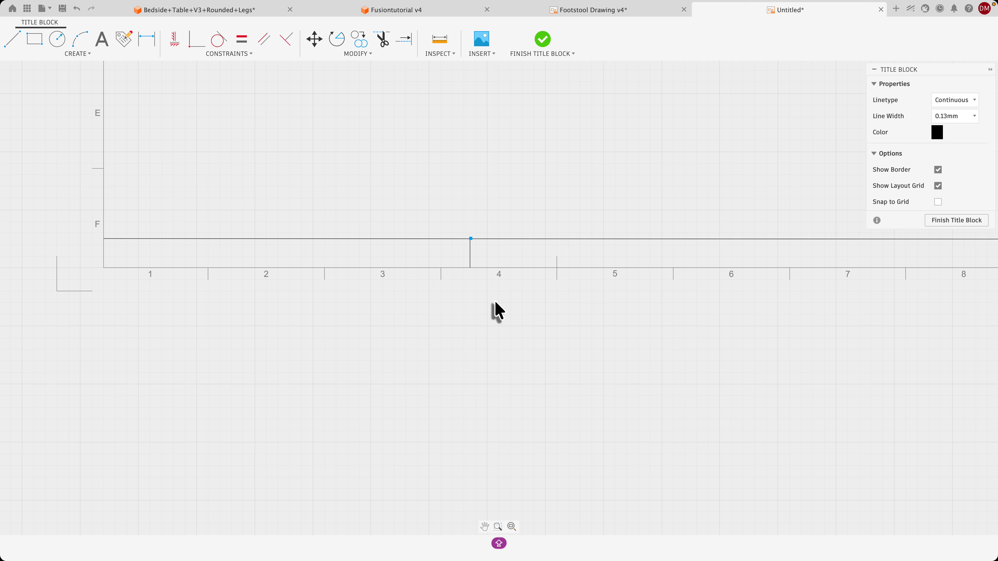
# Add the text FINN JUHL INSPIRED FOOTSTOOL in Arial, 3.5 mm high, in a text box spanning the title block's first cell
pyautogui.click(103, 42)
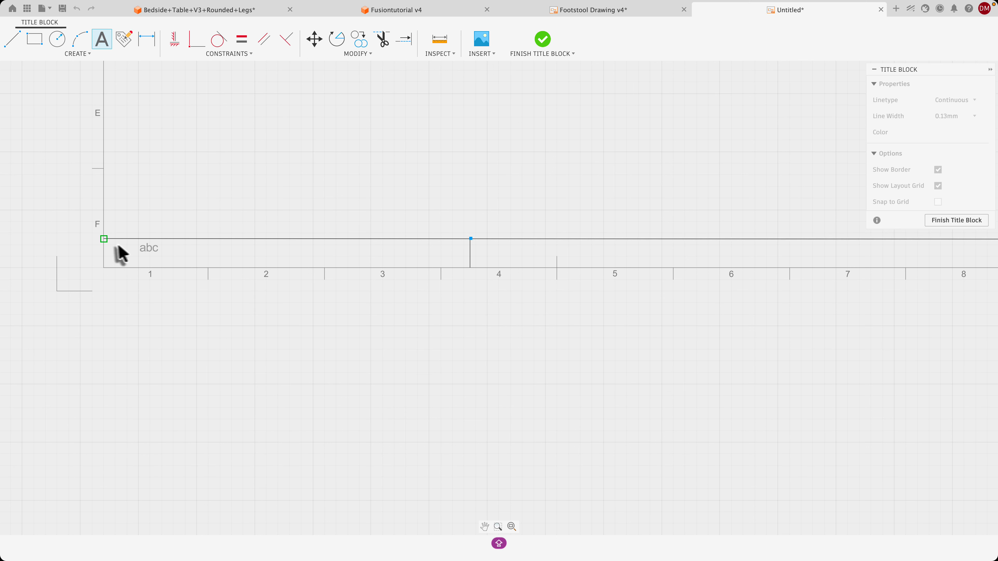
pyautogui.click(103, 239)
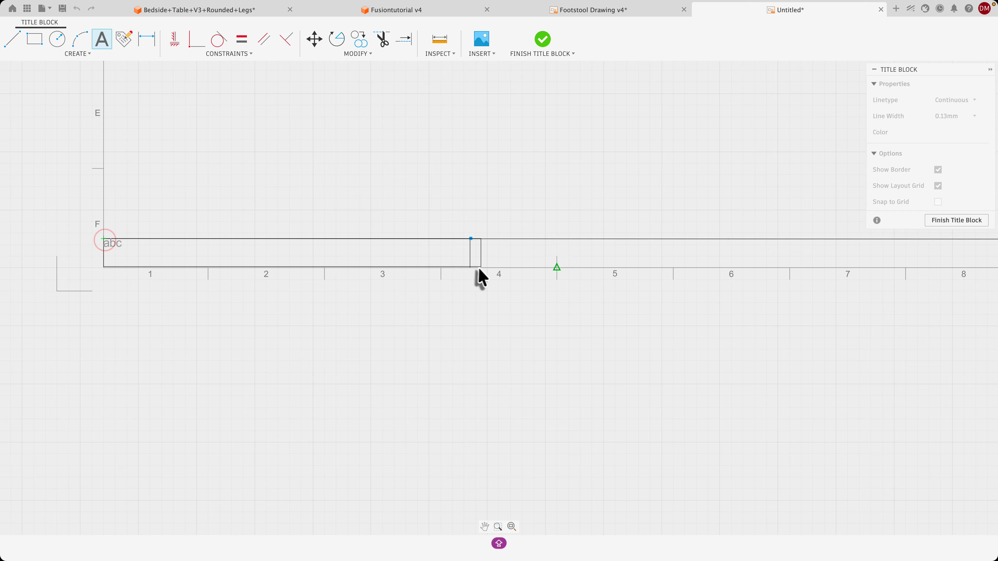
pyautogui.click(470, 268)
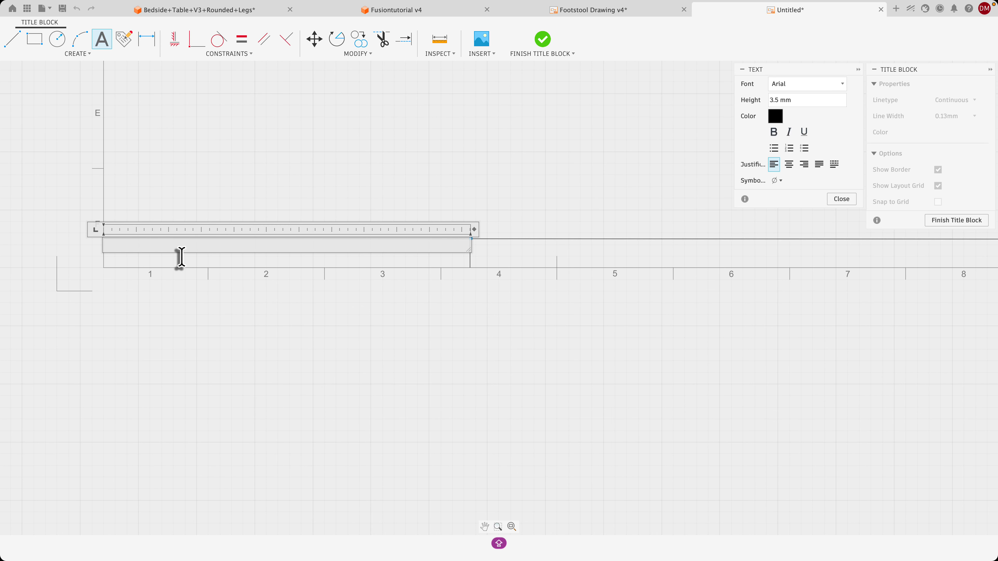
pyautogui.write('UHL INSPIRED FOOTSTOOL')
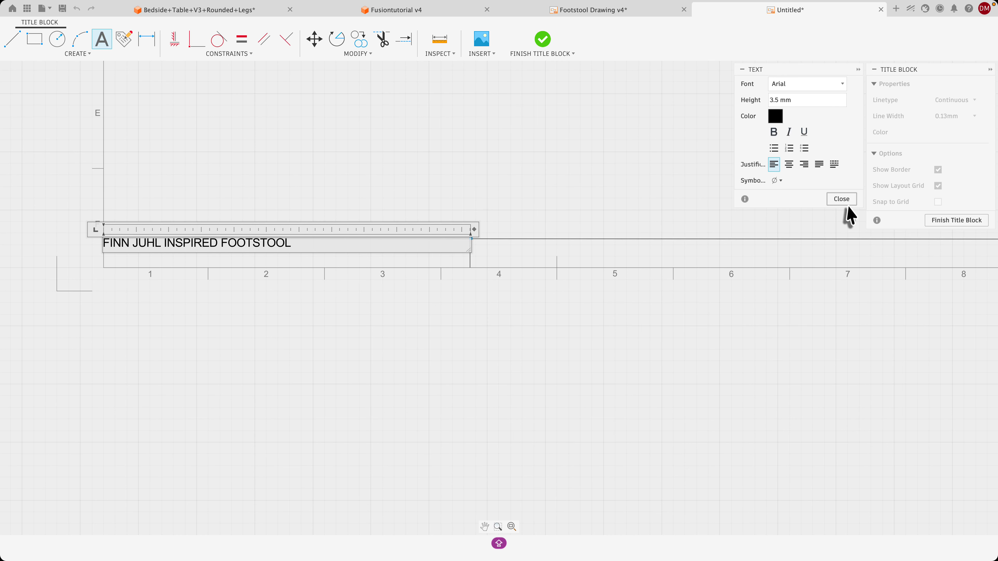
pyautogui.click(842, 199)
# Move the footstool title text slightly inward and down so it sits vertically centred in its cell
pyautogui.click(185, 244)
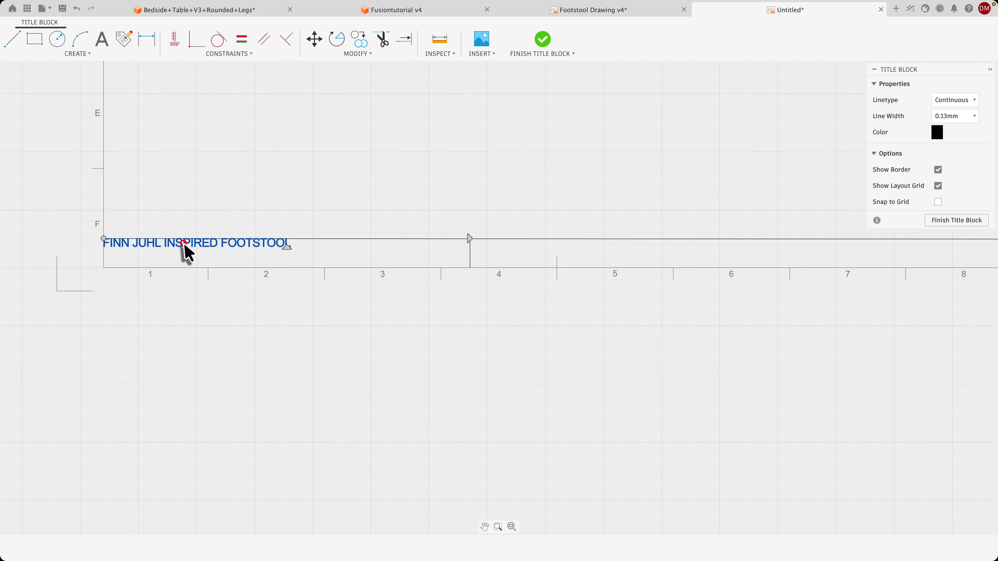
pyautogui.moveTo(184, 246)
pyautogui.mouseDown()
pyautogui.moveTo(198, 250)
pyautogui.moveTo(195, 263)
pyautogui.mouseUp()
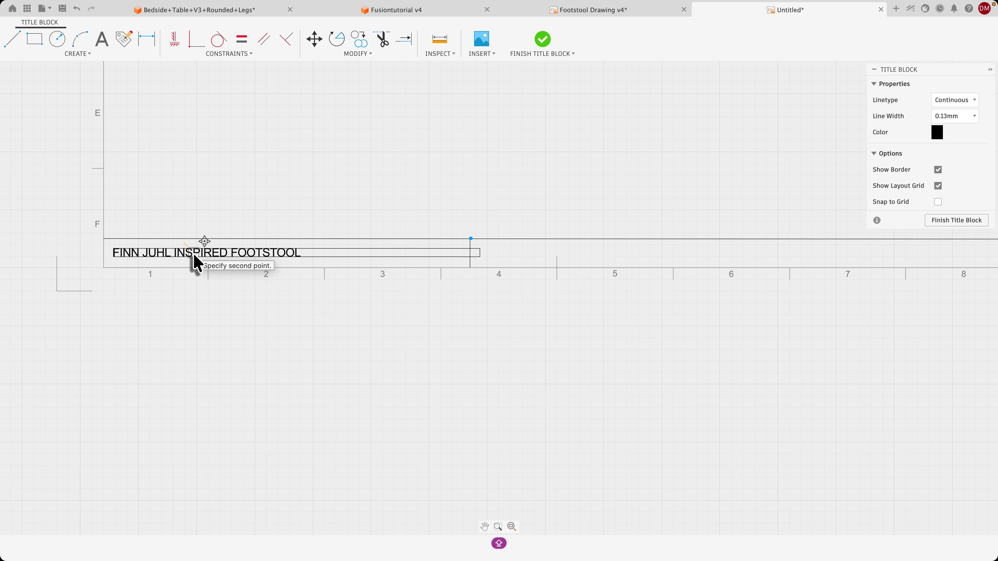
pyautogui.click(194, 256)
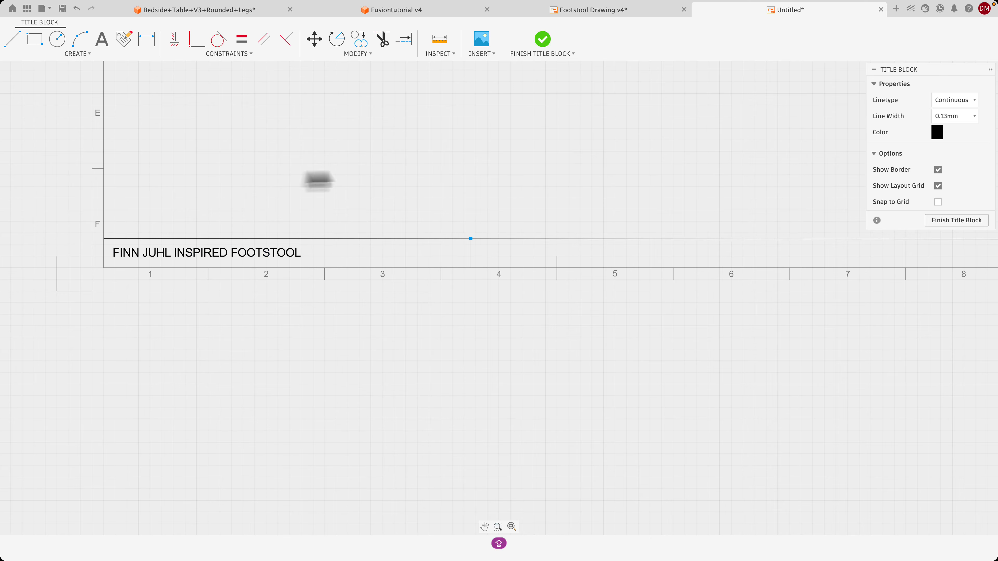
# Move the vertical divider back to just past the end of the footstool title text
pyautogui.click(470, 254)
pyautogui.moveTo(471, 257); pyautogui.dragTo(317, 262)
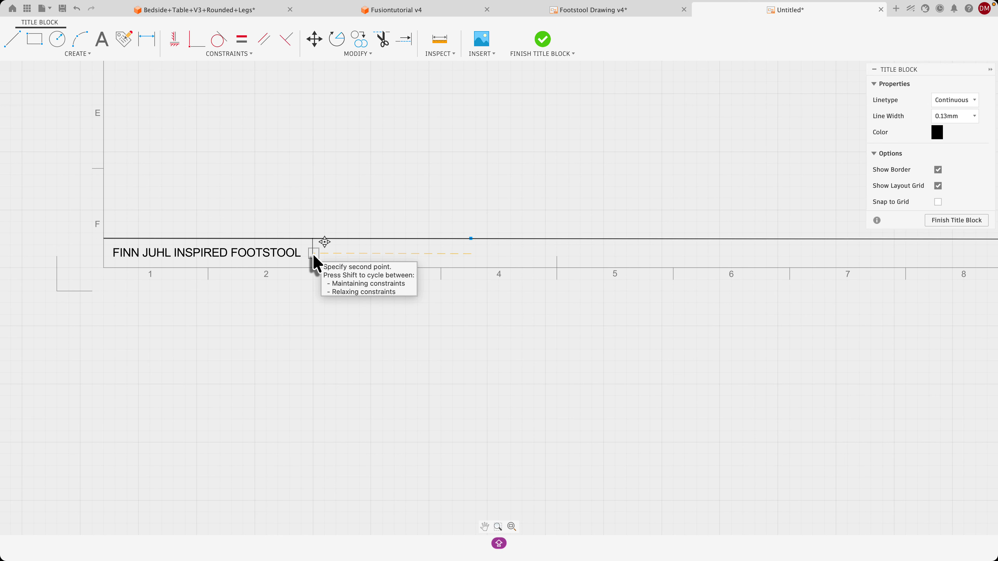
pyautogui.moveTo(316, 262); pyautogui.dragTo(313, 262)
pyautogui.click(323, 198)
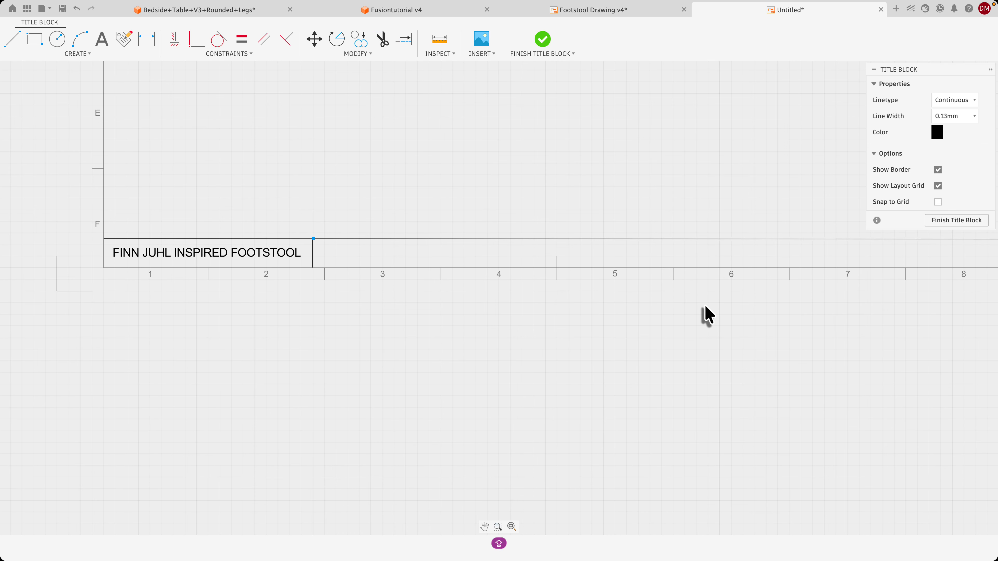
# Draw two vertical dividers about 12.6 mm long across the title block strip in zone 7, one near each end of the zone
pyautogui.hscroll(5, 705, 315)
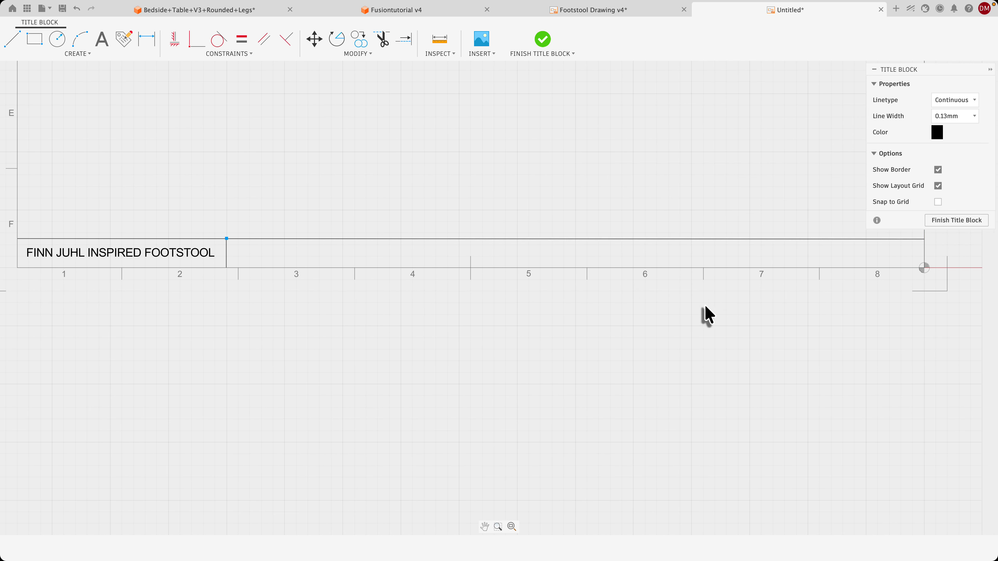
pyautogui.hscroll(3, 703, 308)
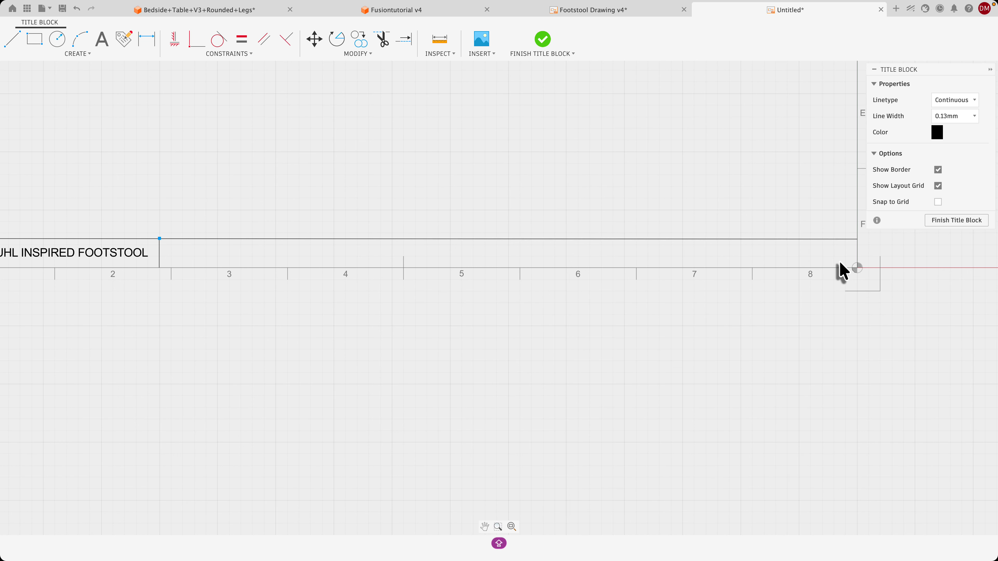
pyautogui.press('l')
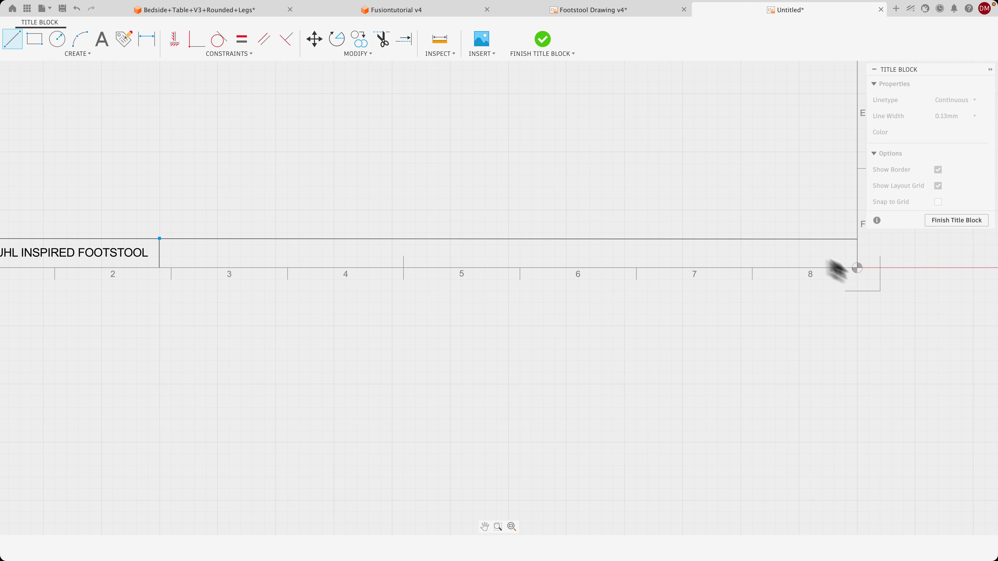
pyautogui.click(728, 238)
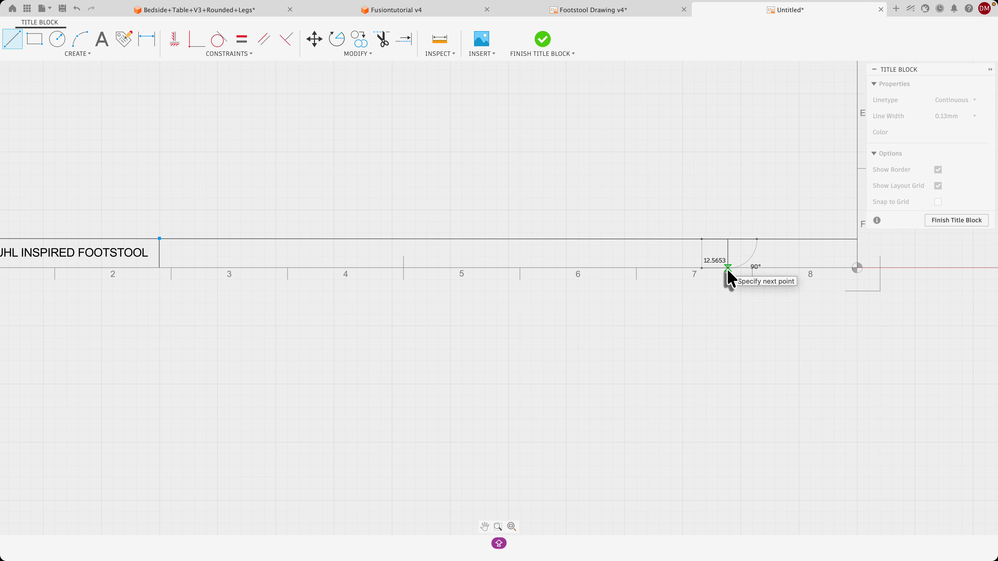
pyautogui.click(727, 268)
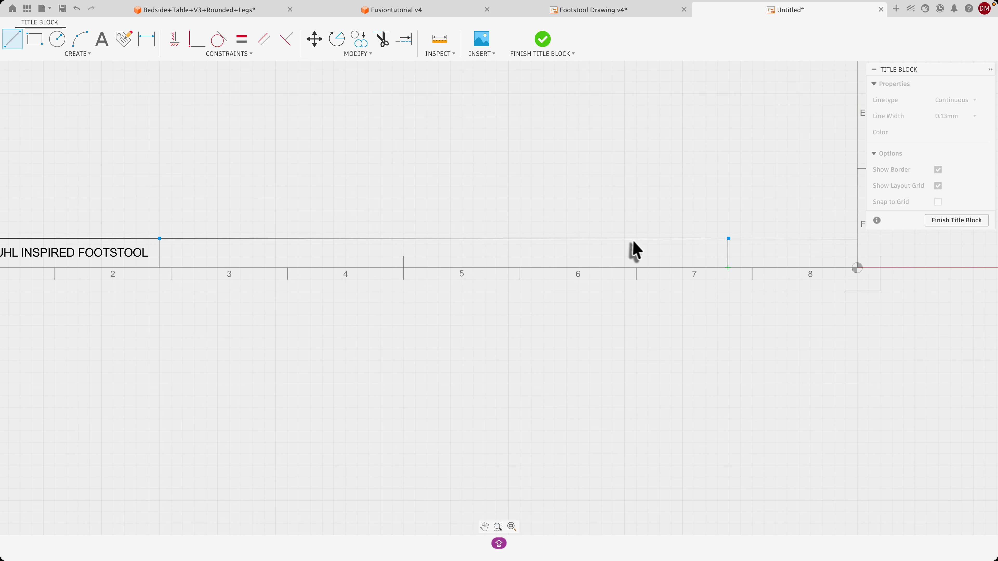
pyautogui.click(647, 238)
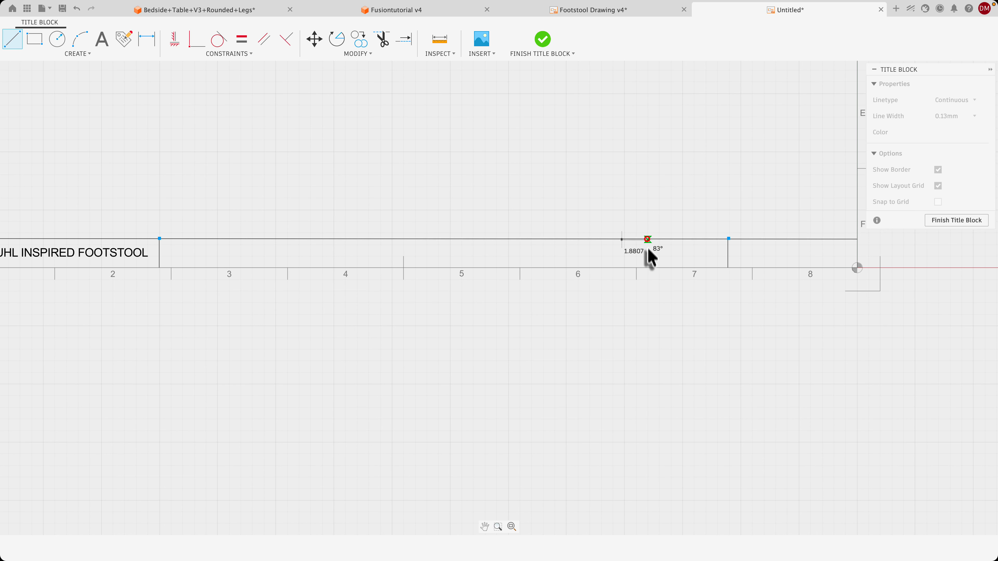
pyautogui.click(647, 268)
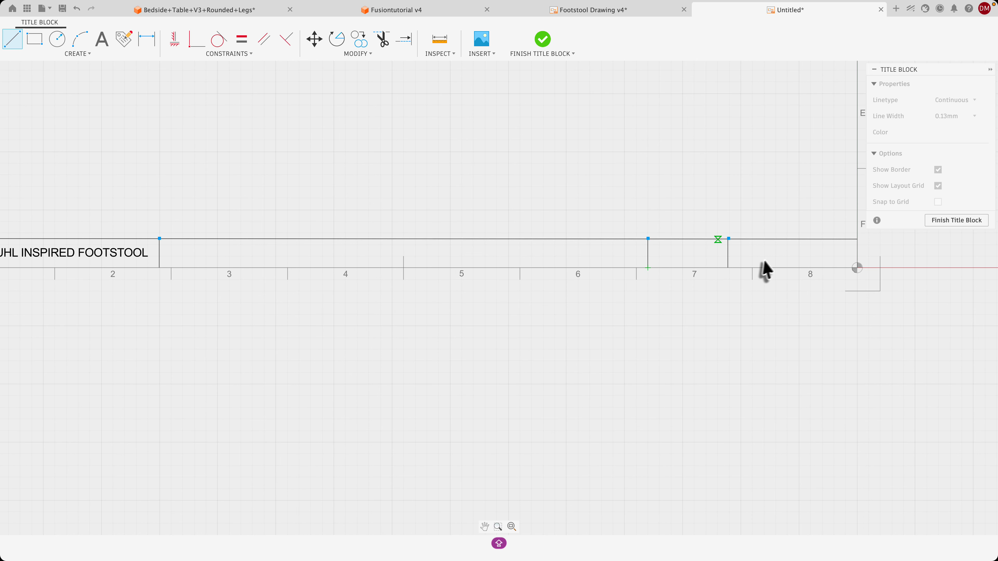
# Insert the 3RD Angle Projection symbol PNG from the computer at the lower end of the first divider in zone 7
pyautogui.click(486, 40)
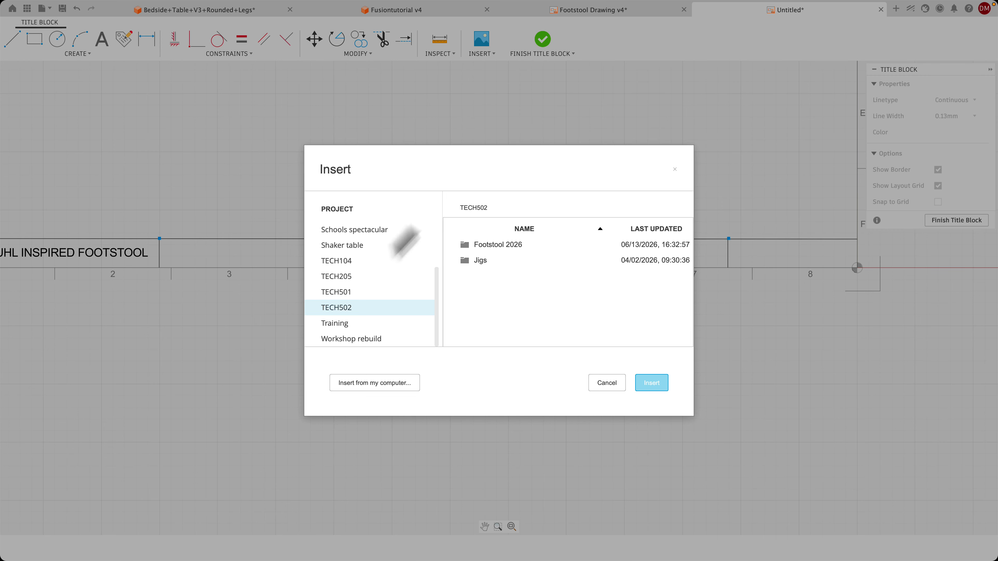
pyautogui.click(364, 384)
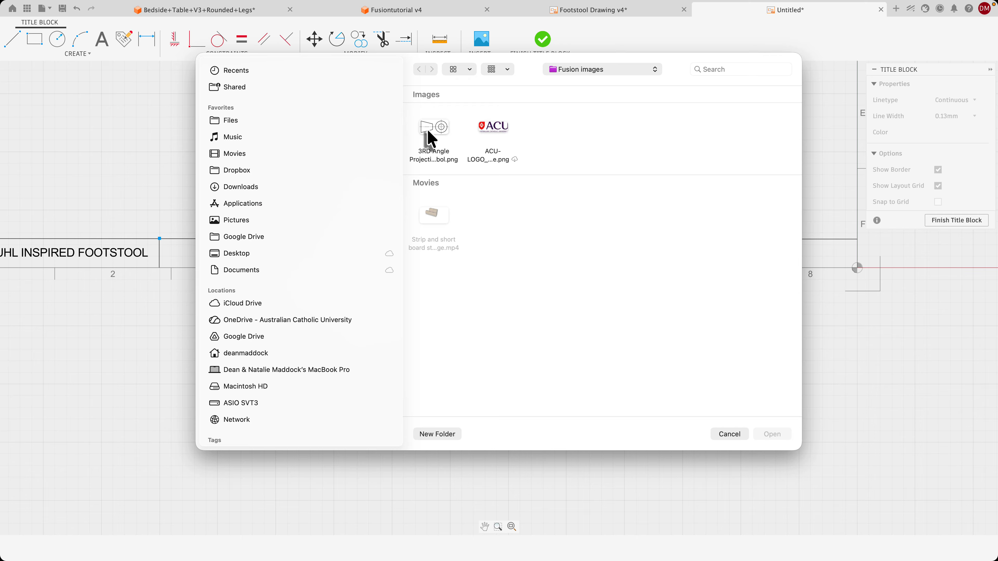
pyautogui.click(431, 138)
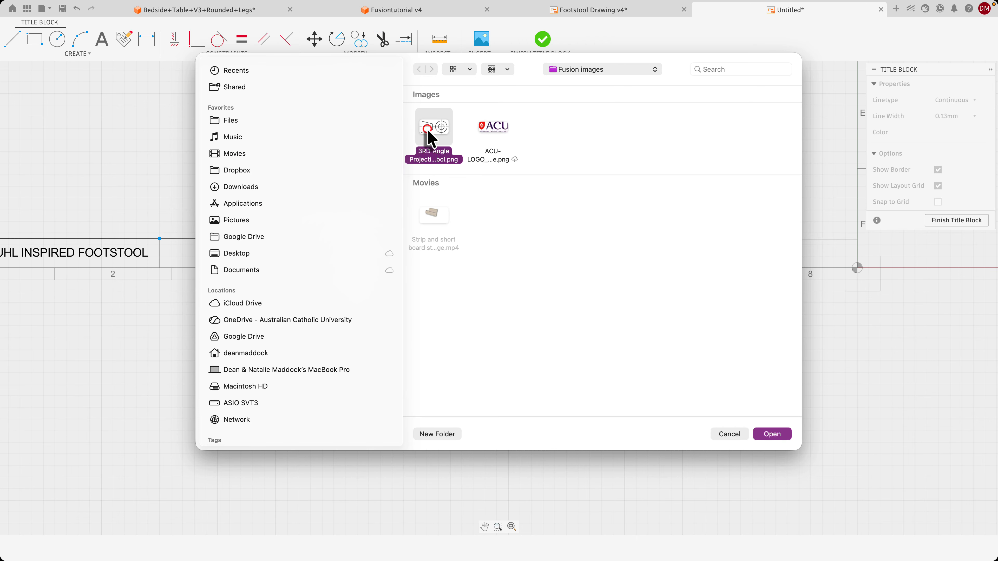
pyautogui.click(773, 434)
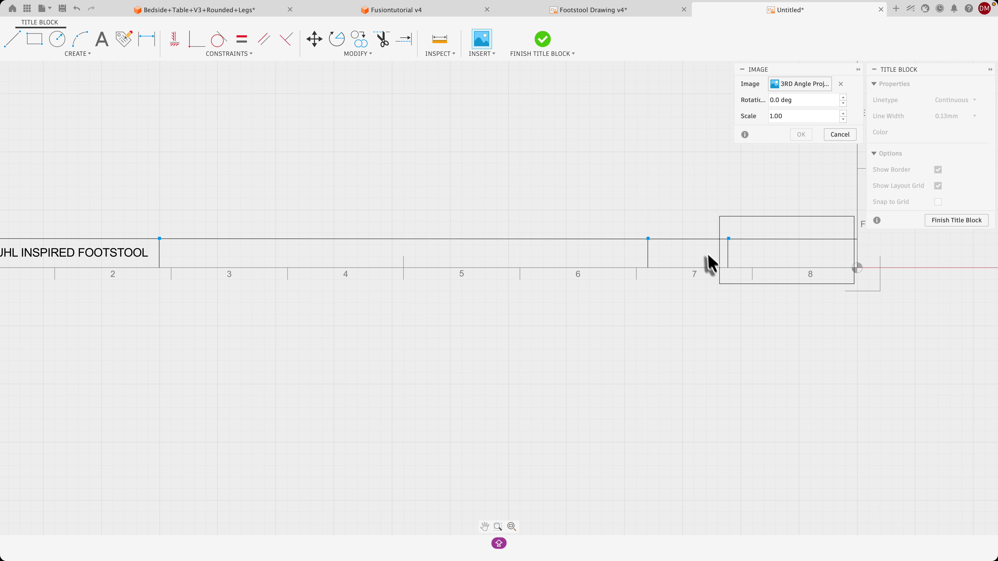
pyautogui.click(648, 268)
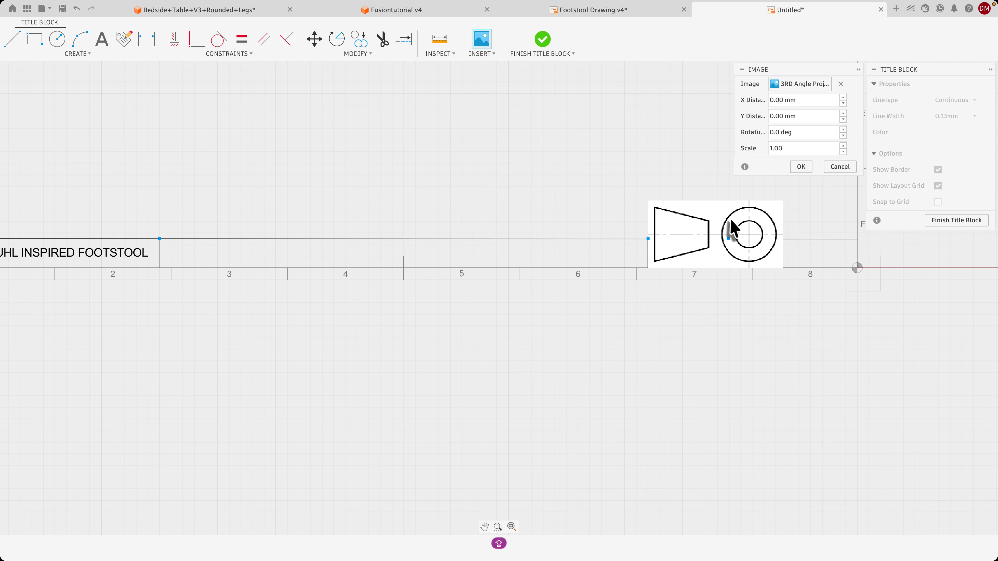
# Set the projection symbol image's scale to 0.40
pyautogui.click(843, 151)
pyautogui.click(843, 151)
pyautogui.click(842, 152)
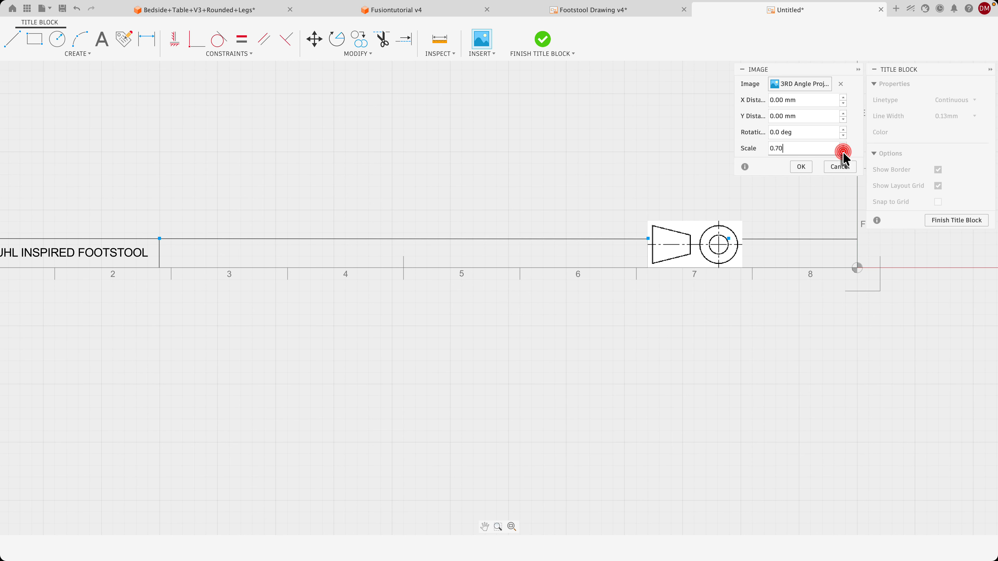
pyautogui.click(843, 152)
pyautogui.click(842, 152)
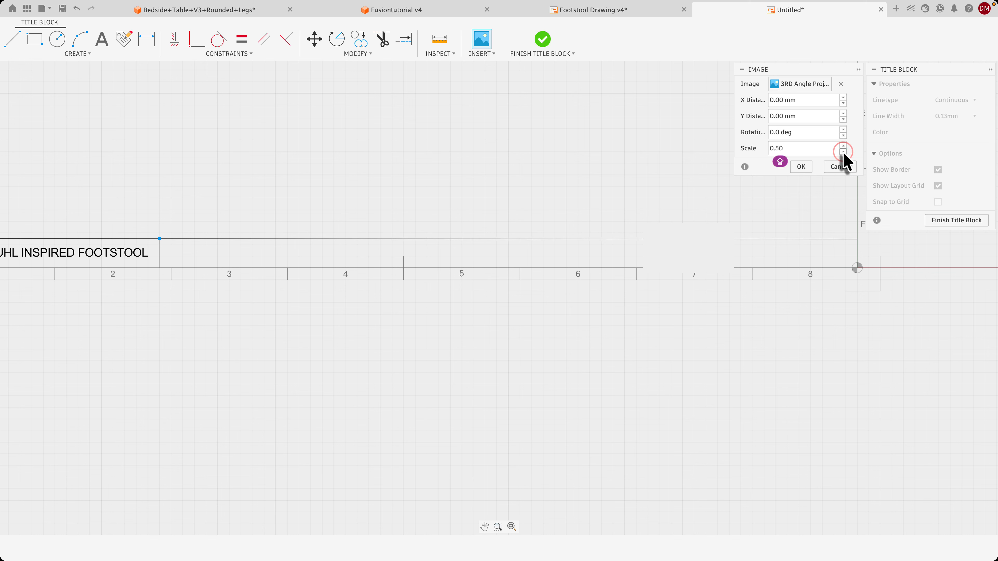
pyautogui.click(843, 151)
pyautogui.press('shift')
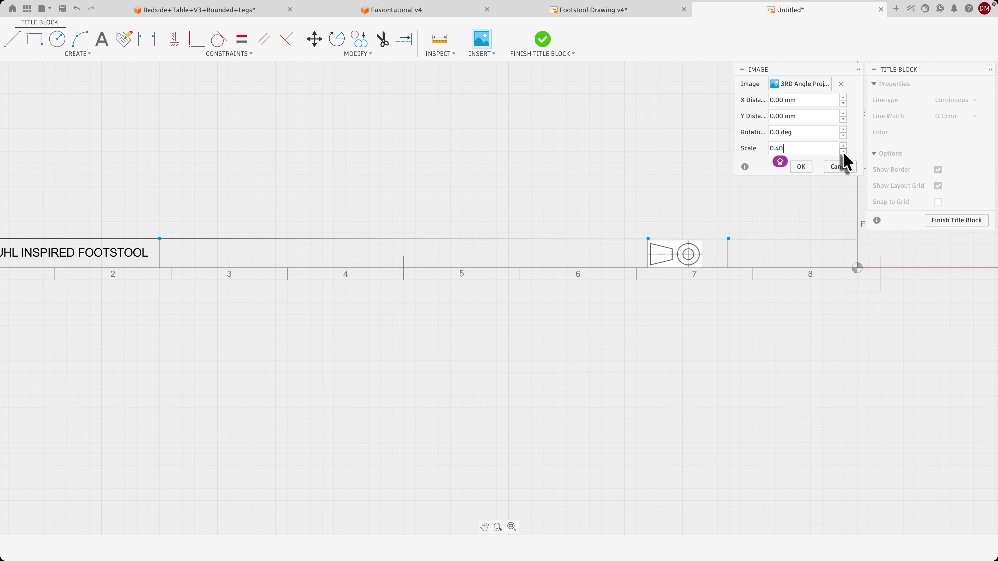
# Offset the projection symbol by an X distance of 6 mm and a Y distance of 0.5 mm, and accept the image
pyautogui.click(843, 113)
pyautogui.press('shift')
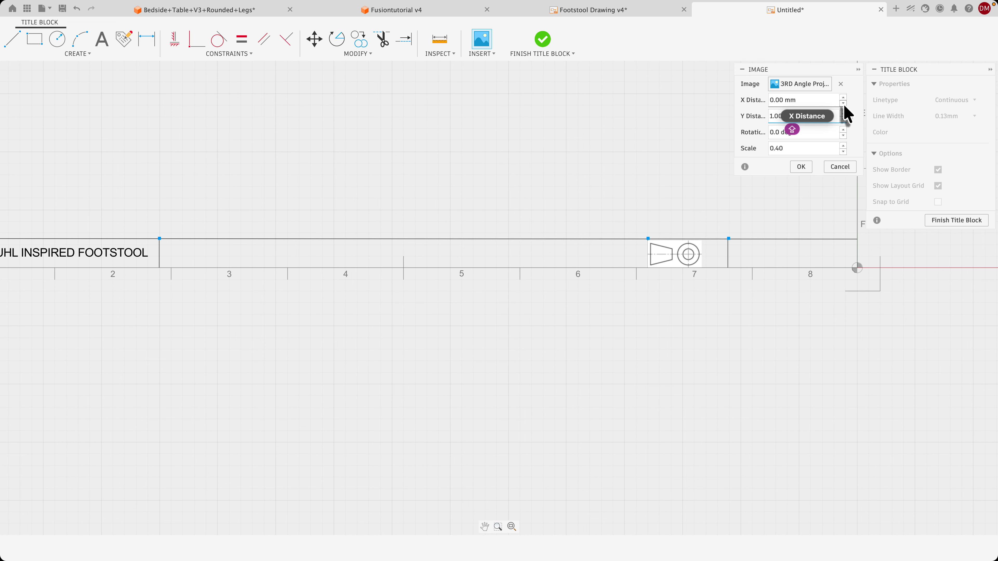
pyautogui.click(843, 97)
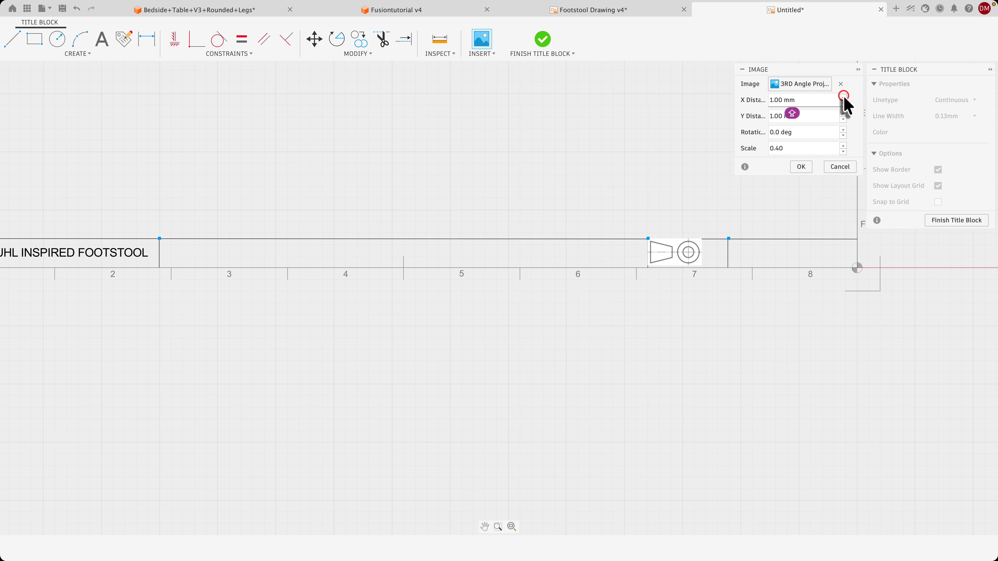
pyautogui.click(843, 97)
pyautogui.click(843, 96)
pyautogui.click(843, 97)
pyautogui.click(843, 96)
pyautogui.click(843, 96)
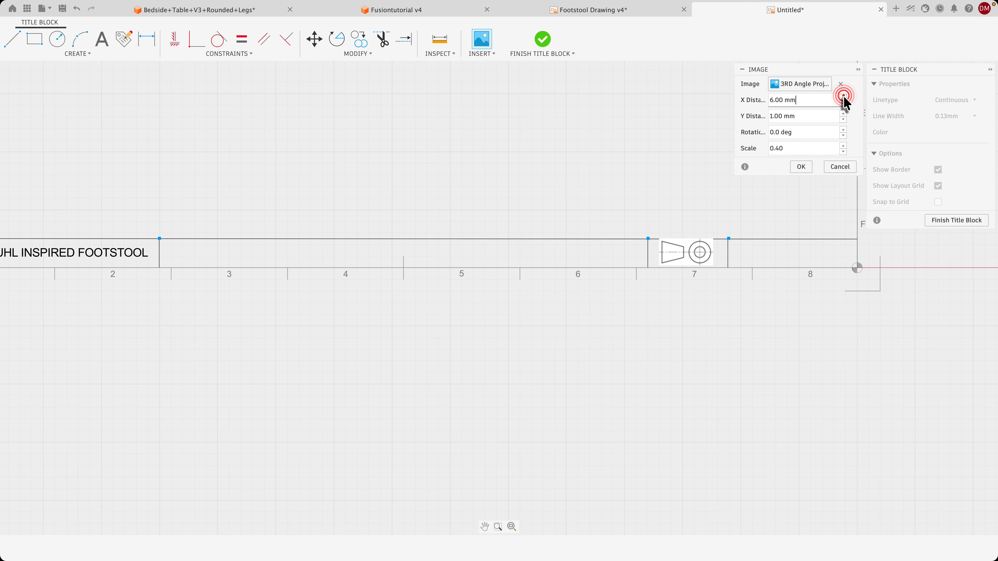
pyautogui.click(809, 116)
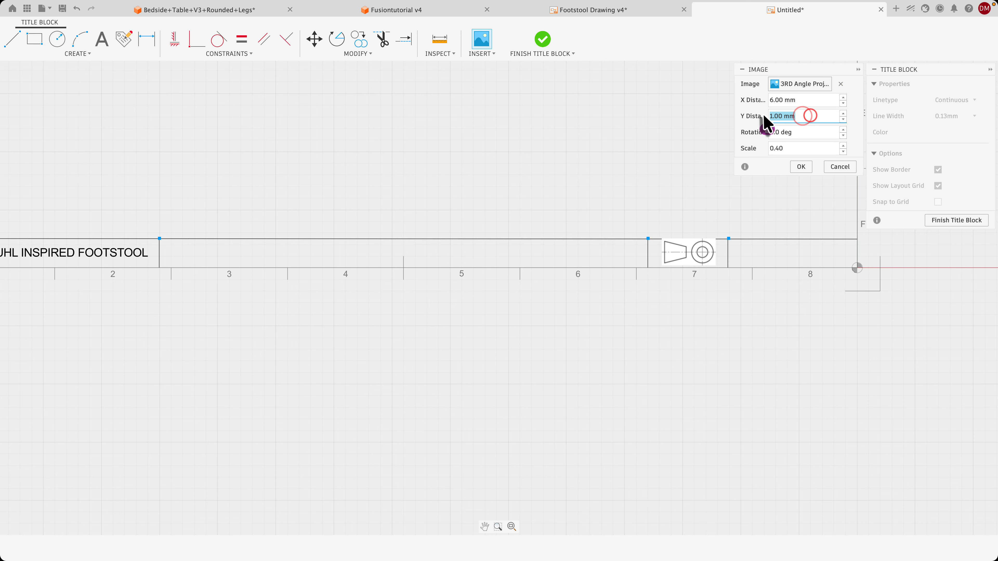
pyautogui.write('0.5')
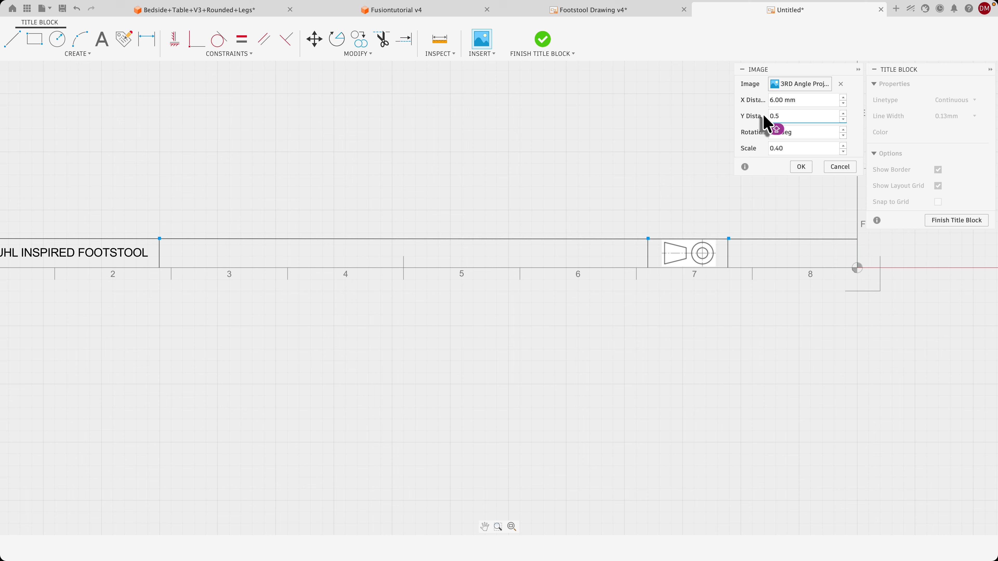
pyautogui.click(799, 168)
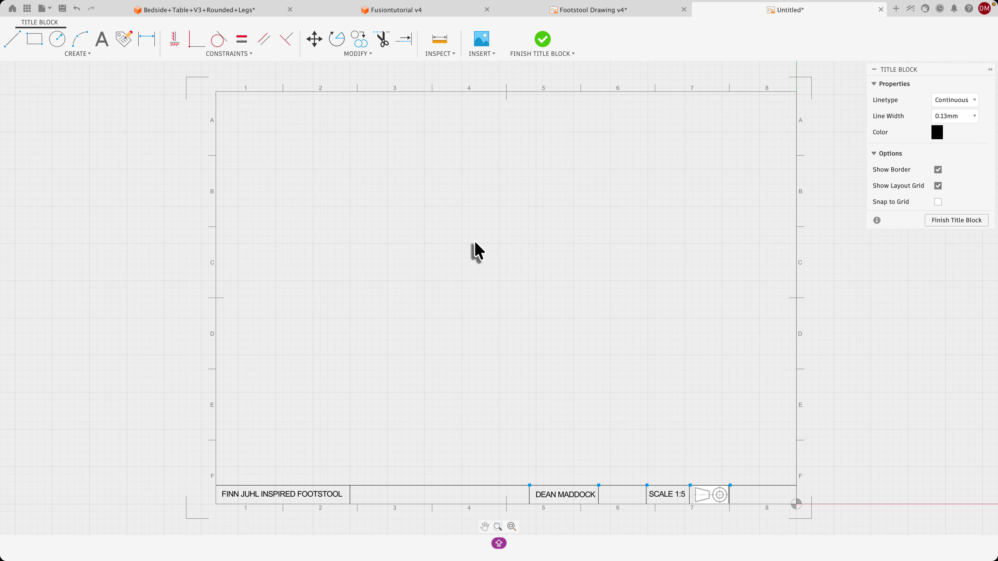
# Finish the title block and return to the drawing sheet
pyautogui.click(958, 221)
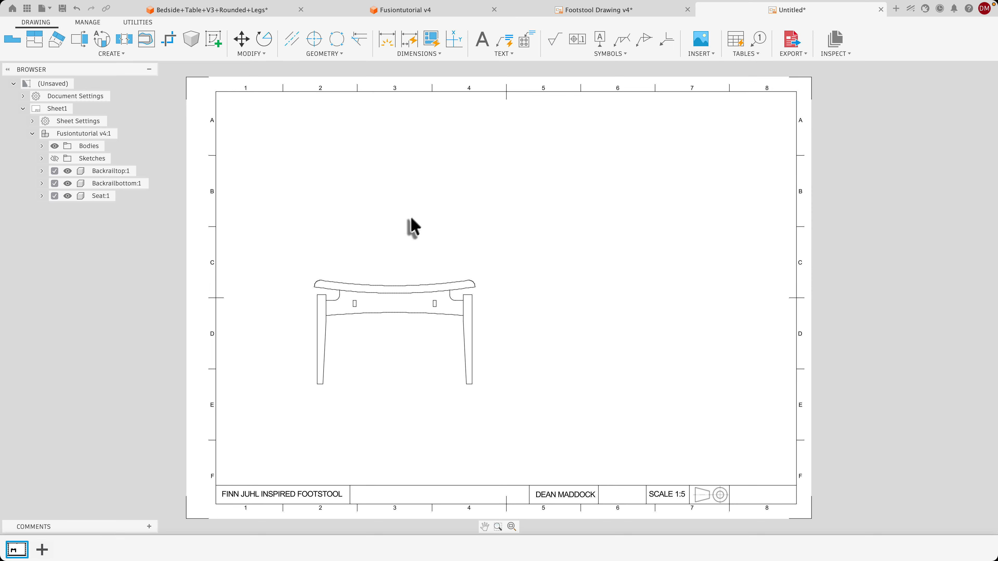
# Try the Bottom and TOP orientations on the front base view, and set its orientation to FRONT
pyautogui.click(393, 296)
pyautogui.rightClick(393, 296)
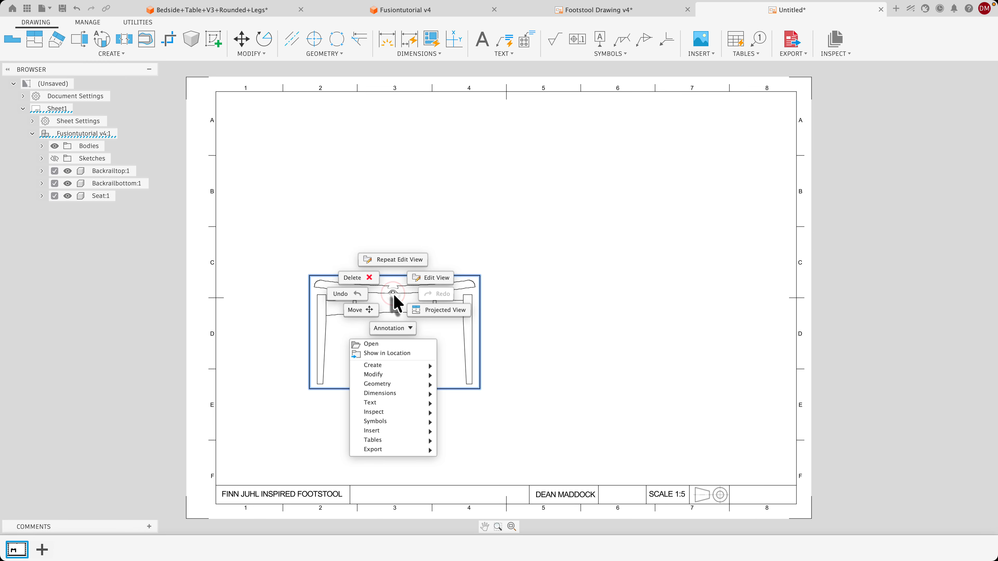
pyautogui.click(430, 277)
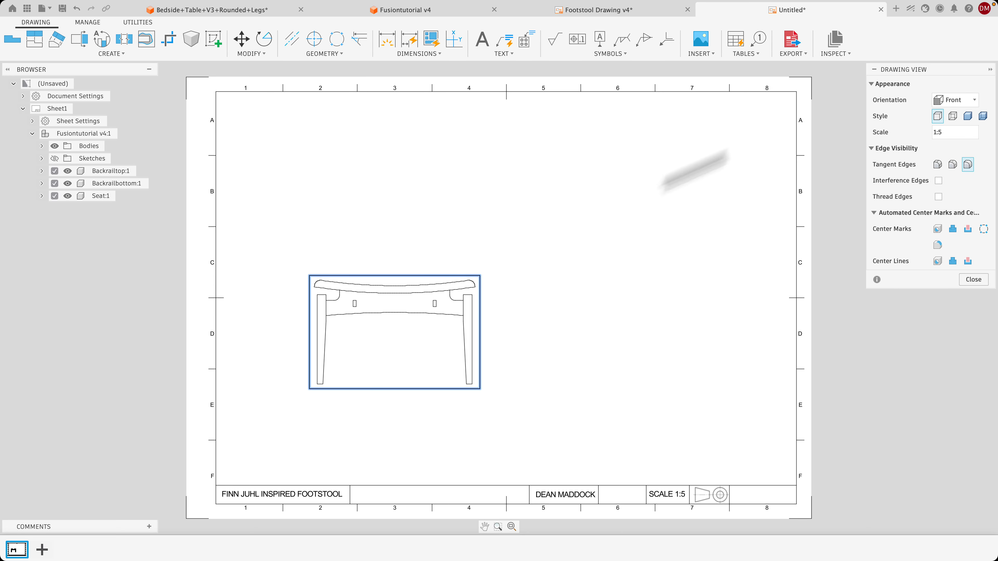
pyautogui.click(974, 100)
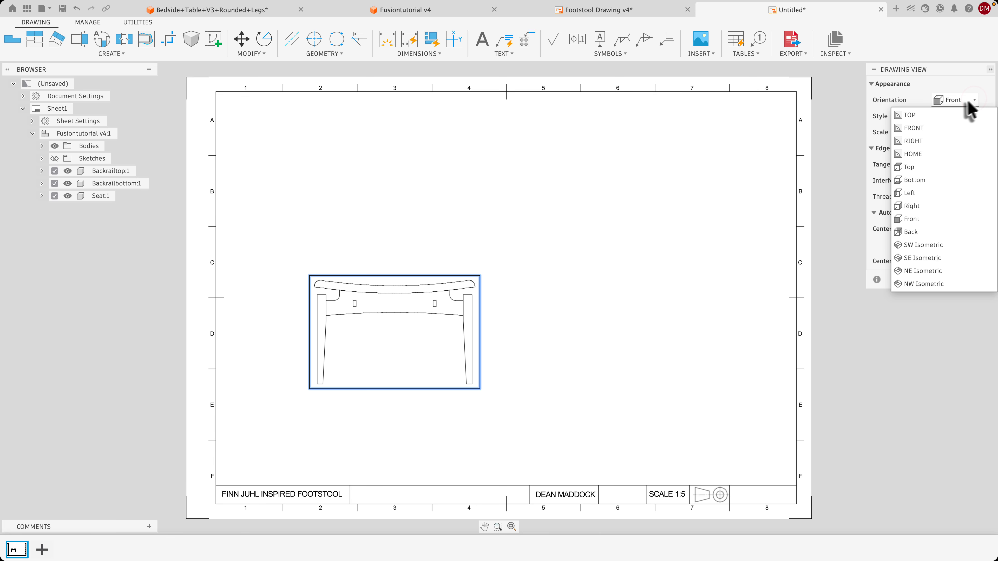
pyautogui.click(921, 181)
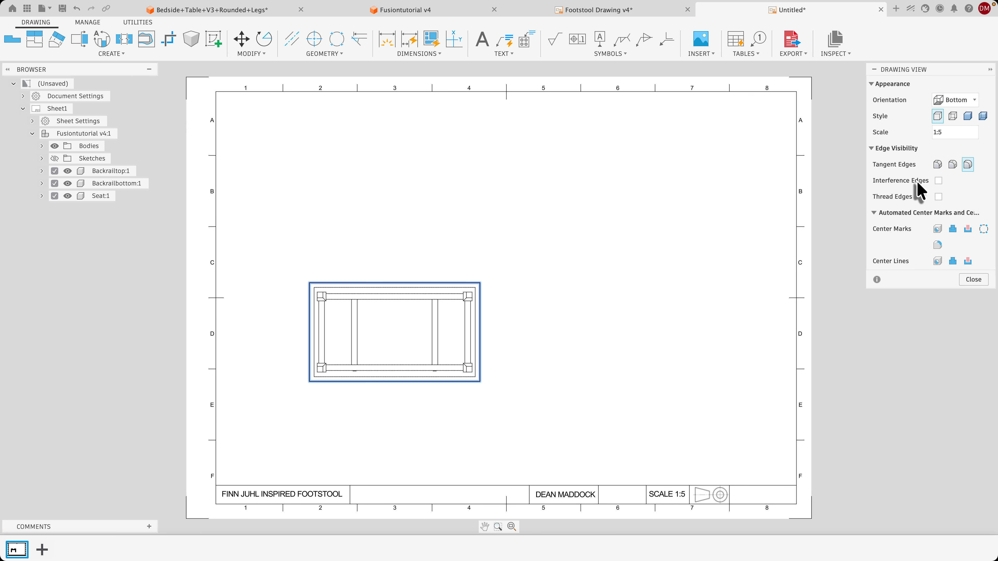
pyautogui.click(971, 100)
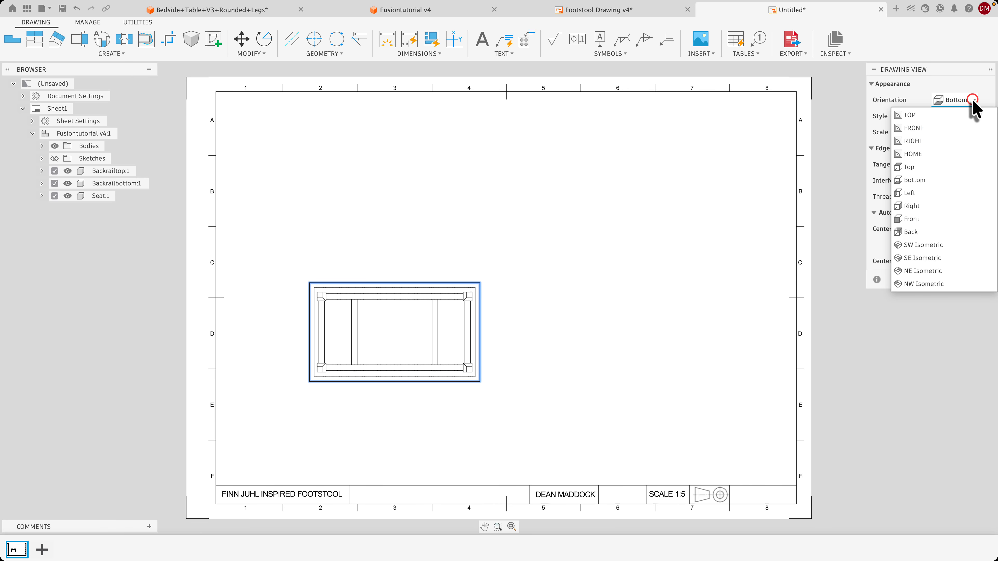
pyautogui.click(909, 115)
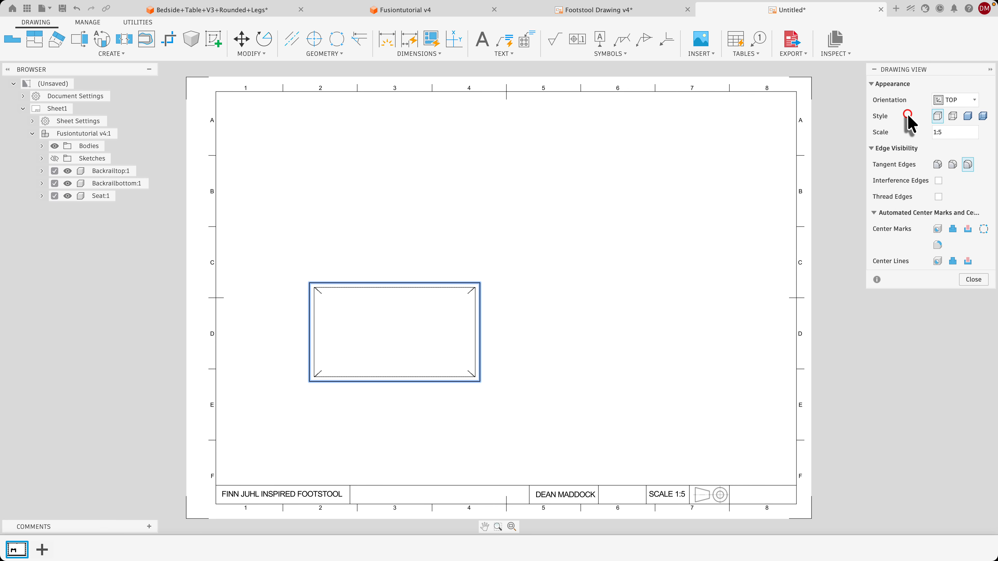
pyautogui.click(972, 100)
pyautogui.click(923, 132)
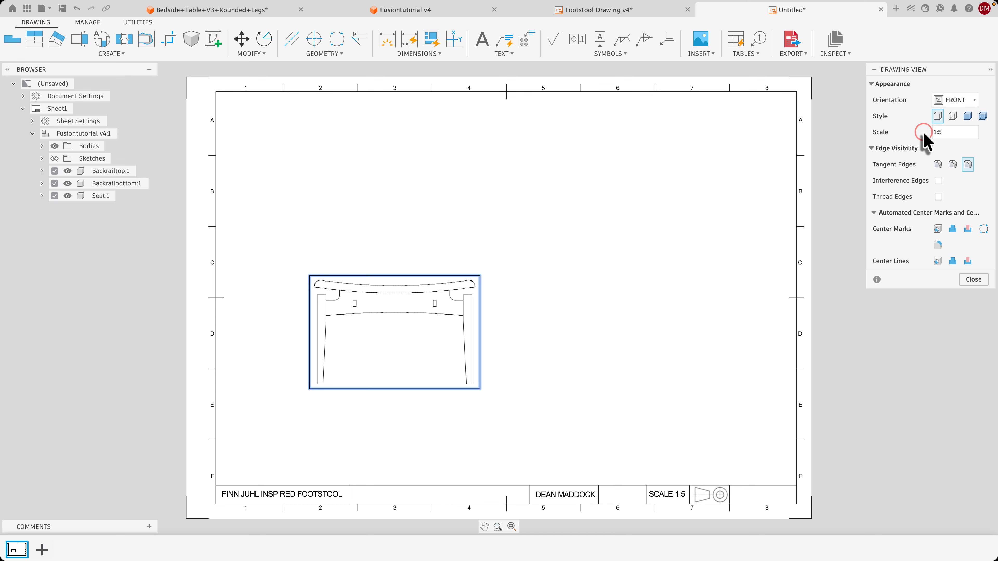
pyautogui.click(971, 279)
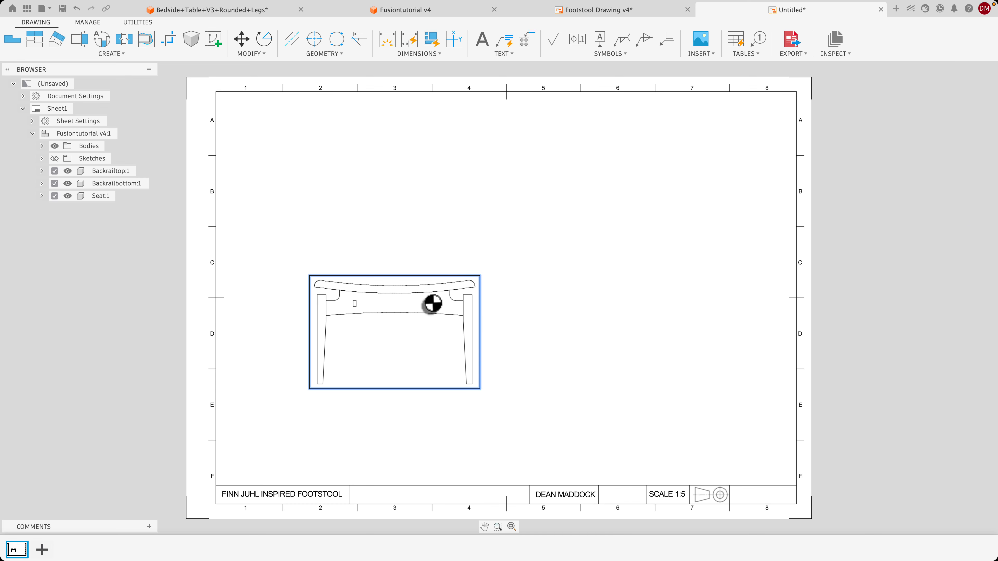
# Project a top view above the front view, an isometric view diagonally up to its right and a side view to its right
pyautogui.click(35, 39)
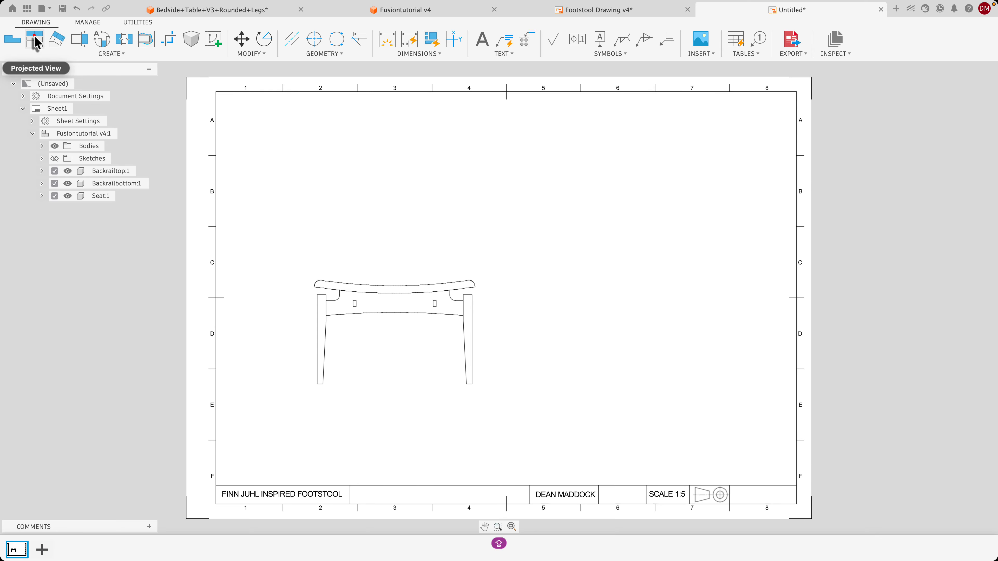
pyautogui.click(383, 299)
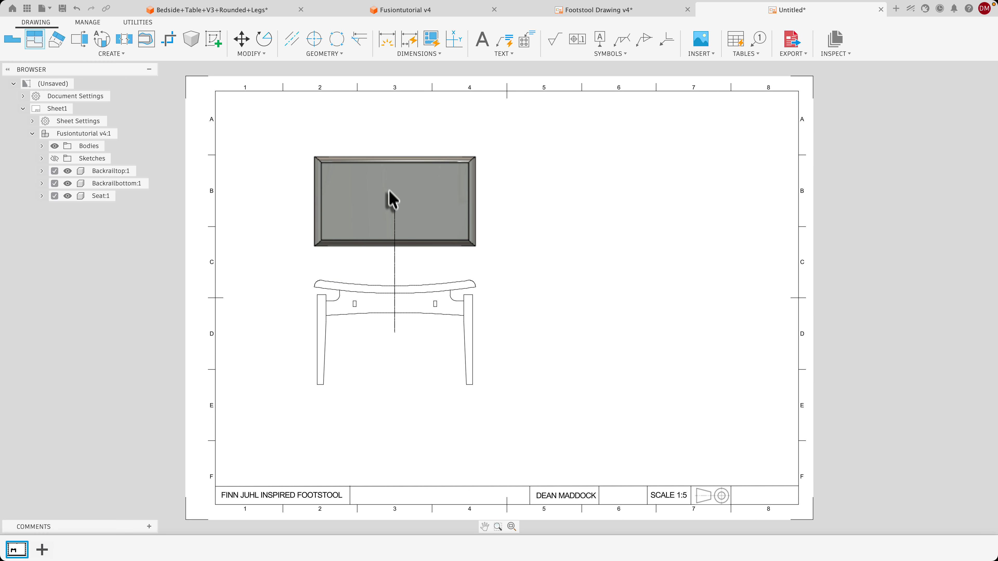
pyautogui.click(389, 181)
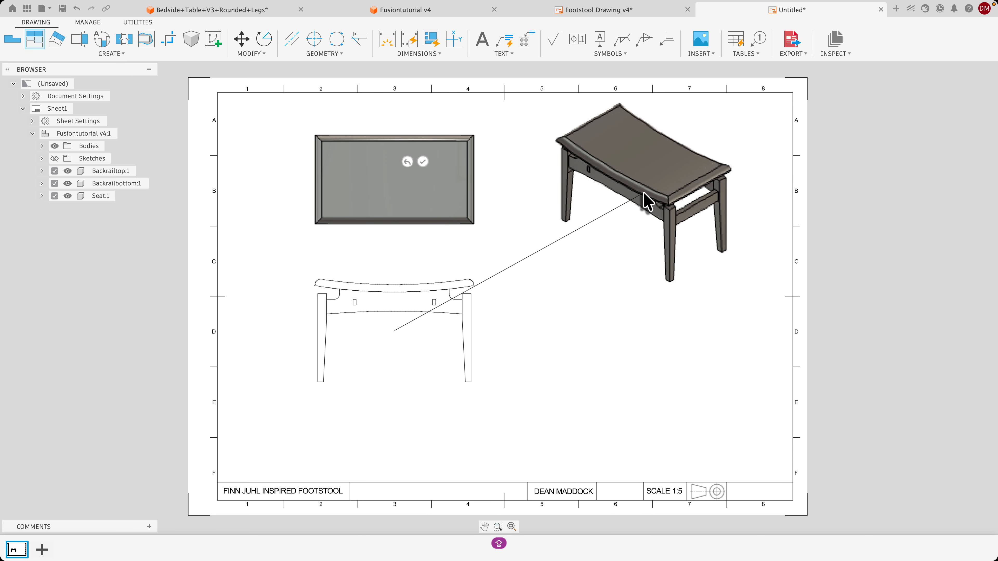
pyautogui.click(657, 200)
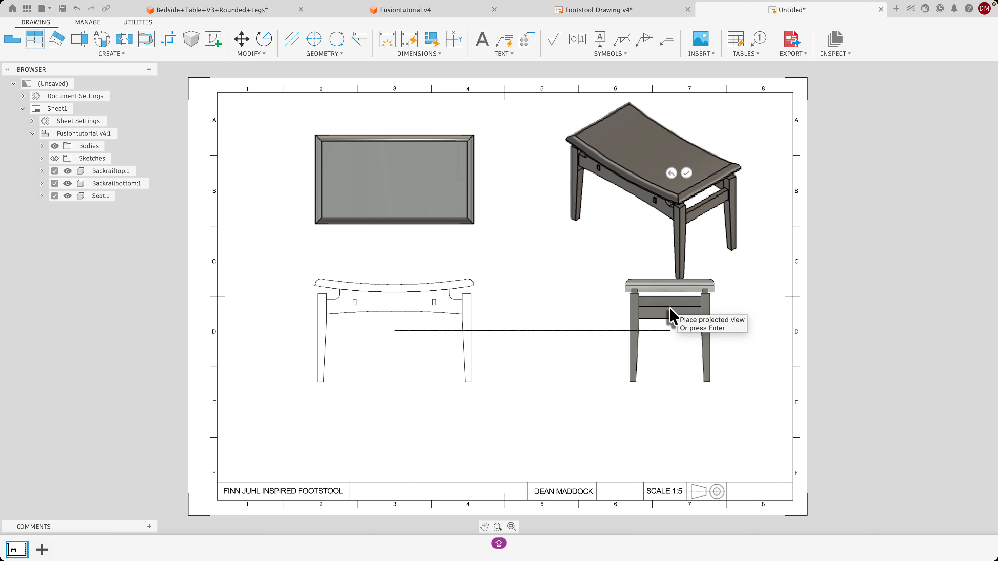
pyautogui.click(669, 308)
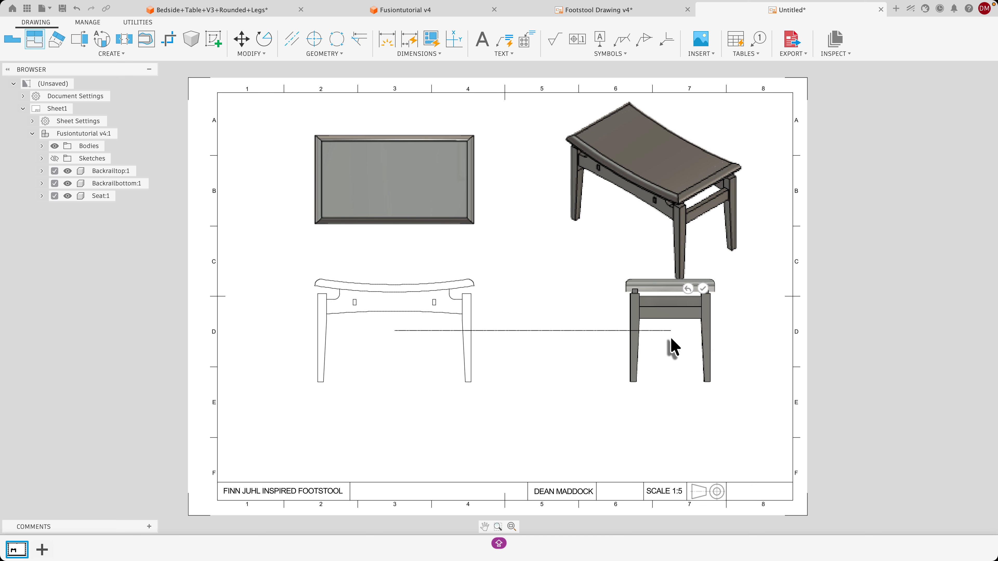
pyautogui.press('Return')
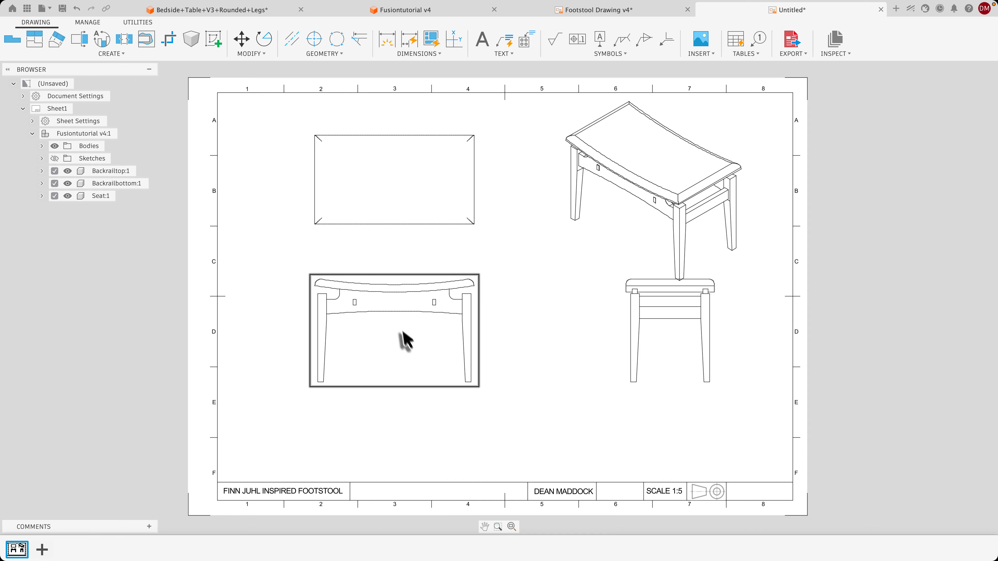
# Move the front view down and slightly right so the aligned side view clears the isometric view
pyautogui.moveTo(394, 315); pyautogui.dragTo(401, 343)
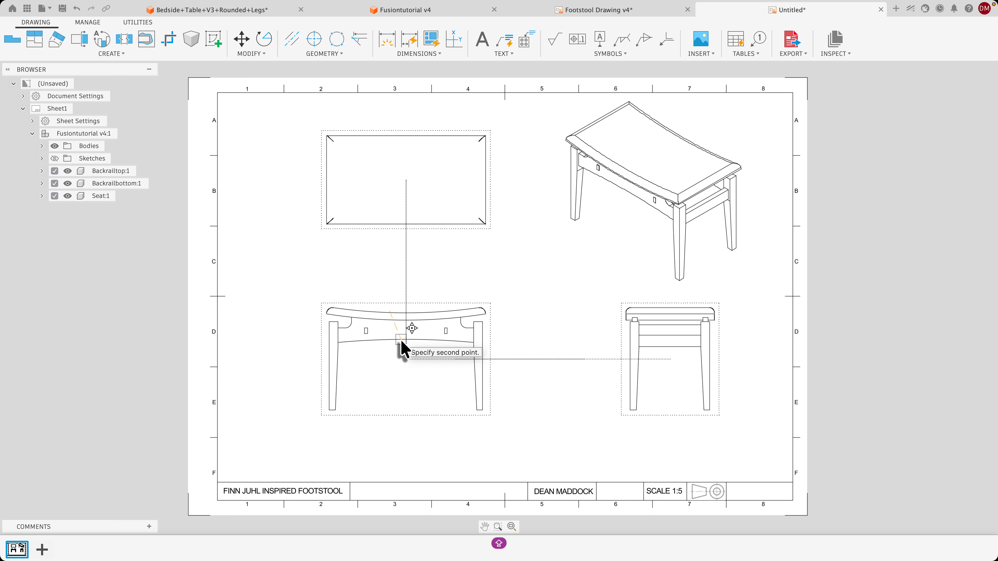
pyautogui.click(399, 342)
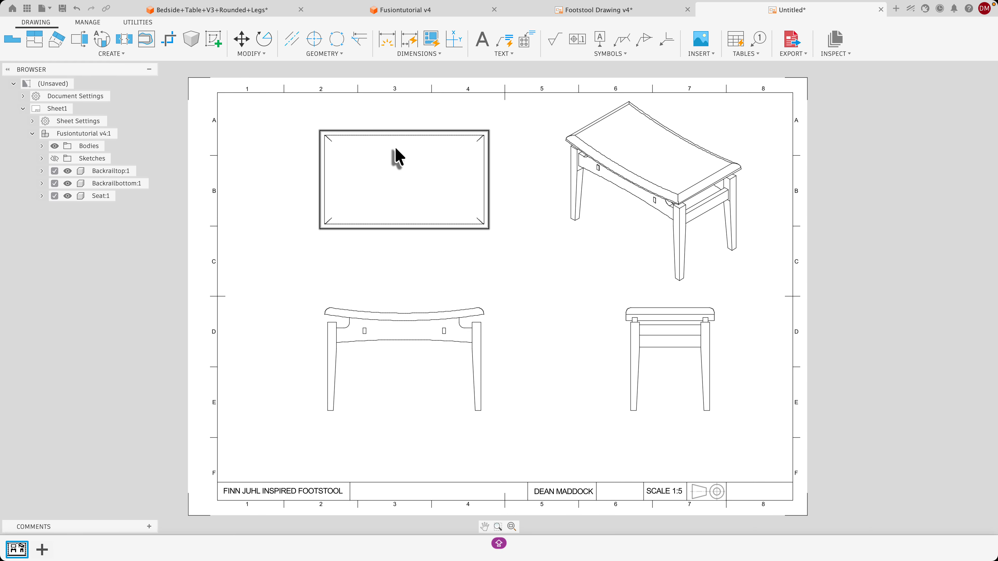
# Change the top view's style to show both visible and hidden edges
pyautogui.rightClick(398, 174)
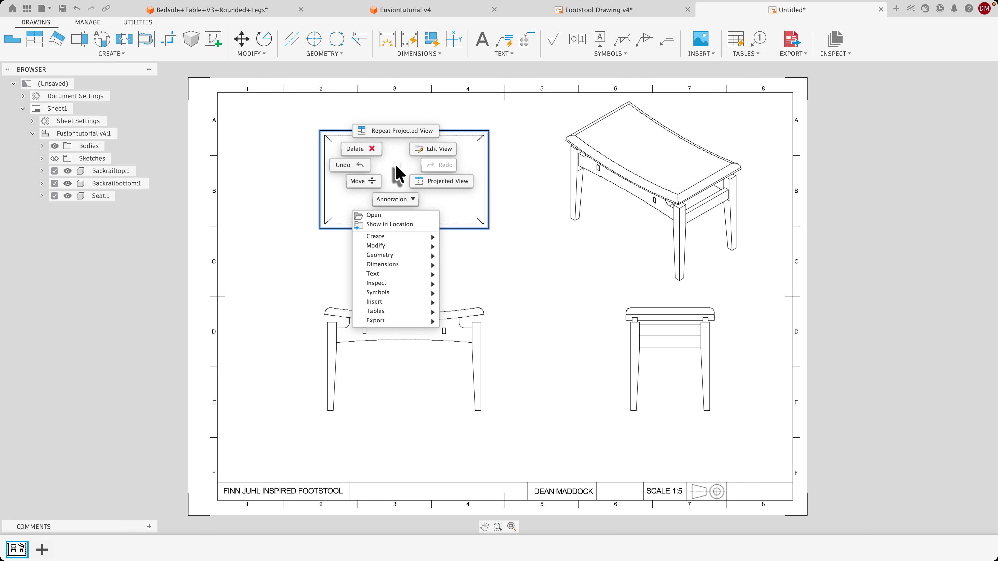
pyautogui.click(434, 149)
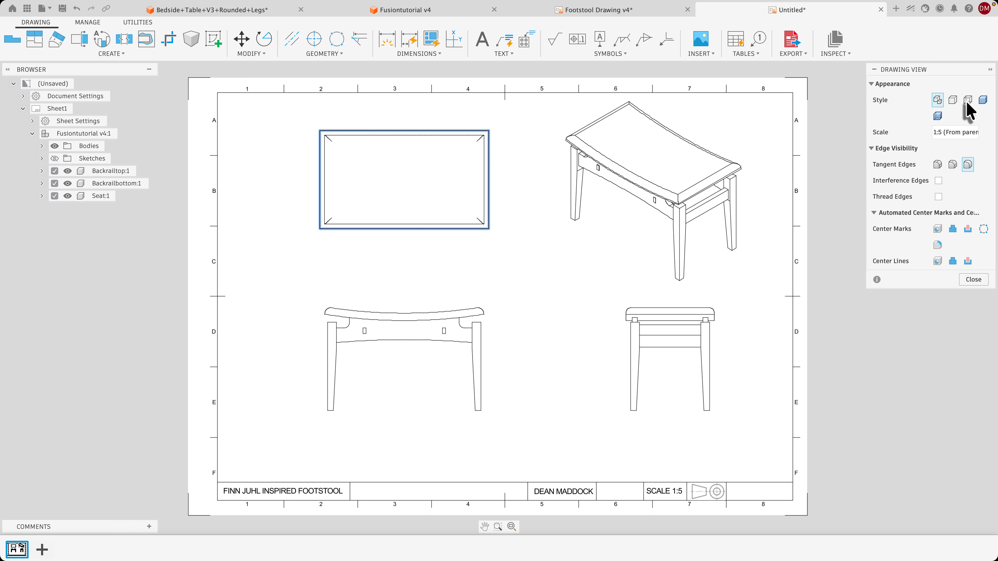
pyautogui.click(967, 100)
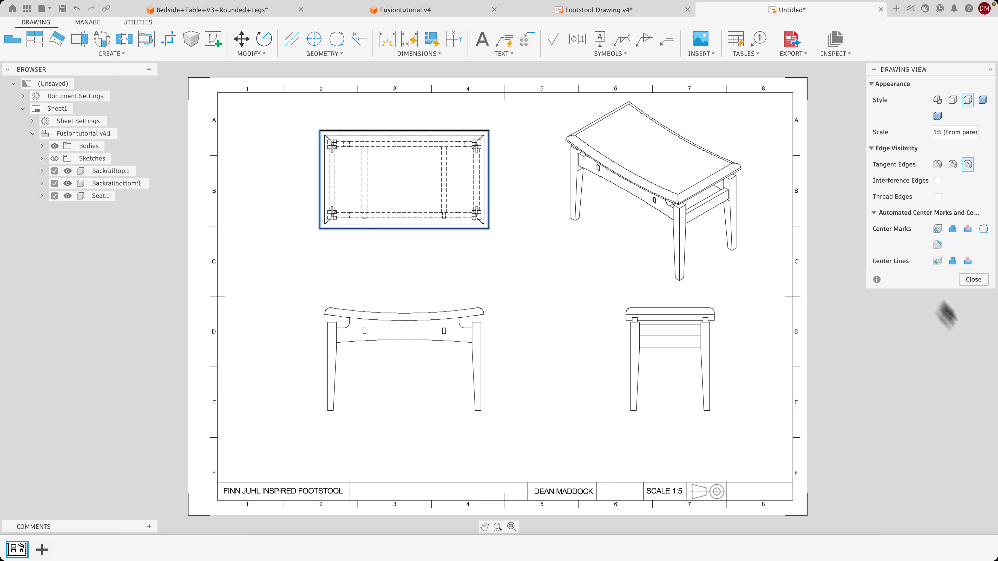
pyautogui.click(974, 280)
# Try showing hidden edges on the isometric view, and restore its style to the one inherited from the parent view
pyautogui.click(628, 172)
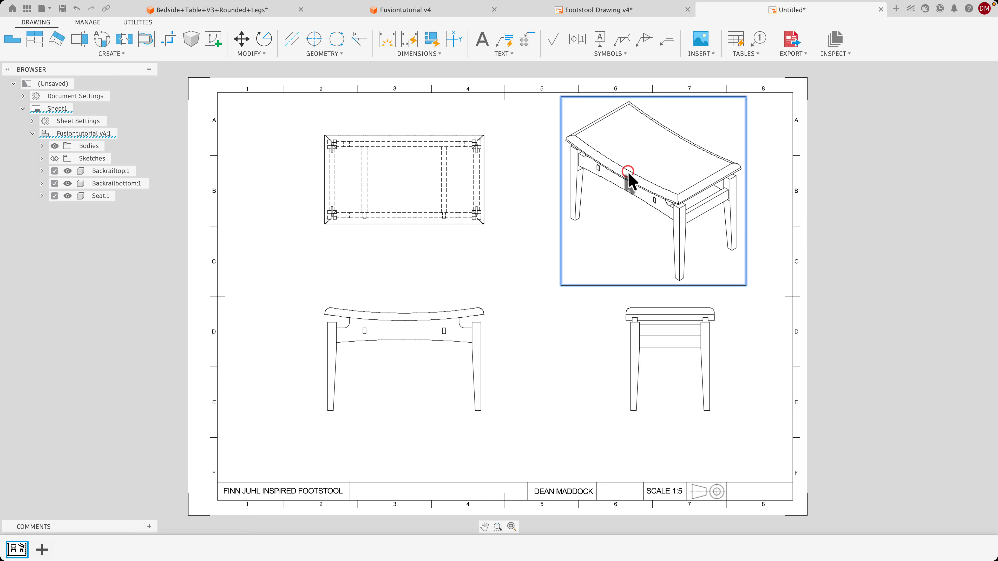
pyautogui.rightClick(629, 175)
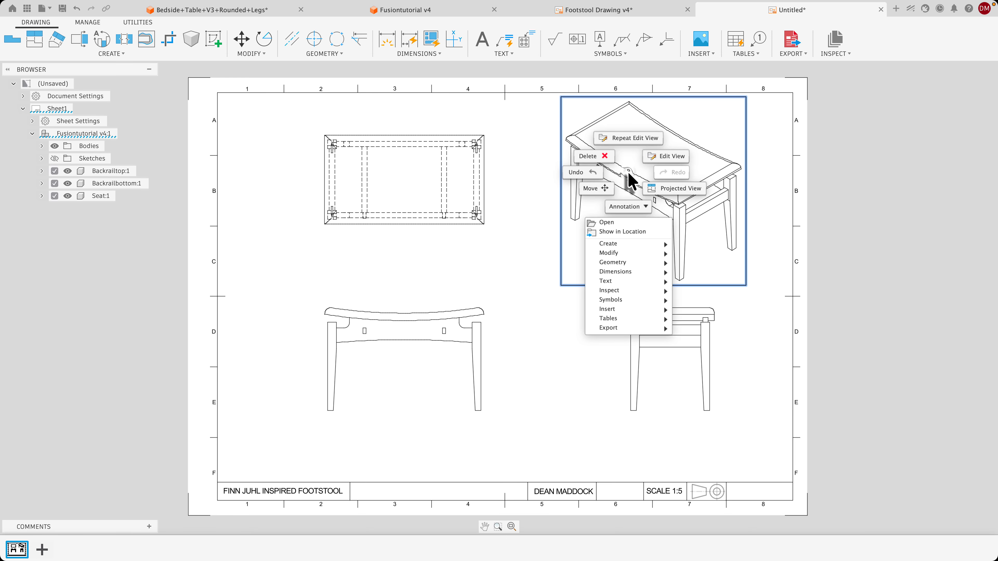
pyautogui.click(671, 164)
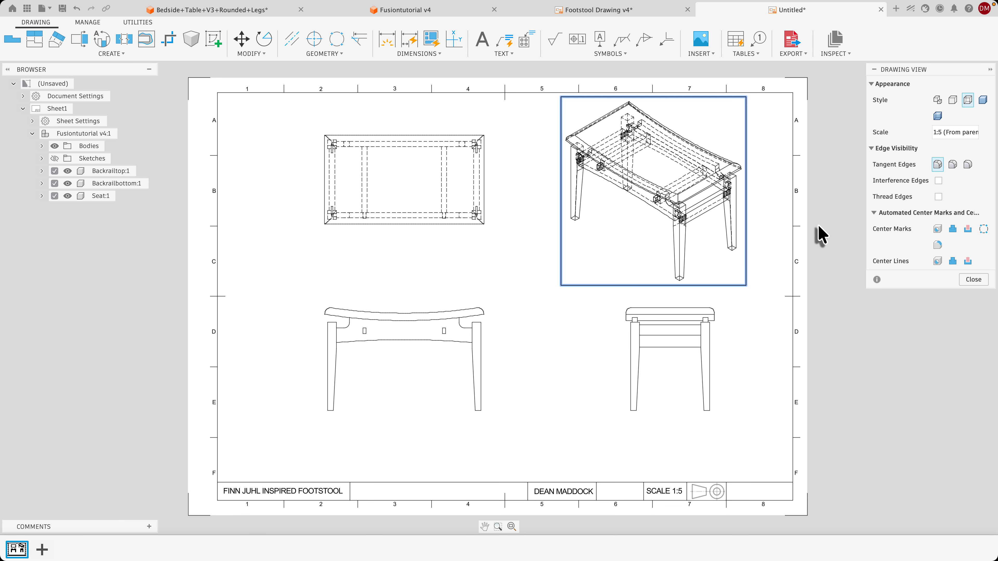
pyautogui.click(938, 101)
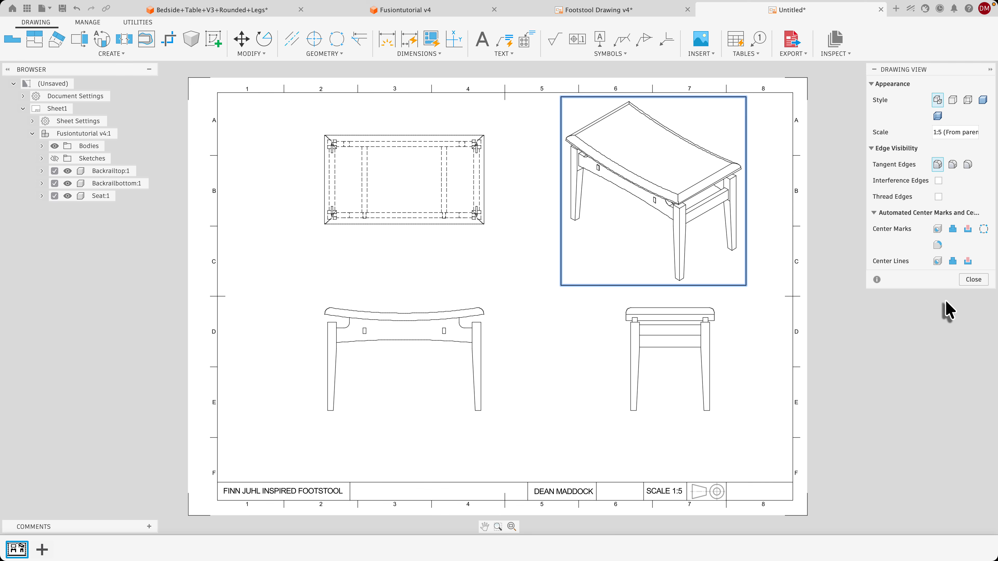
pyautogui.click(972, 279)
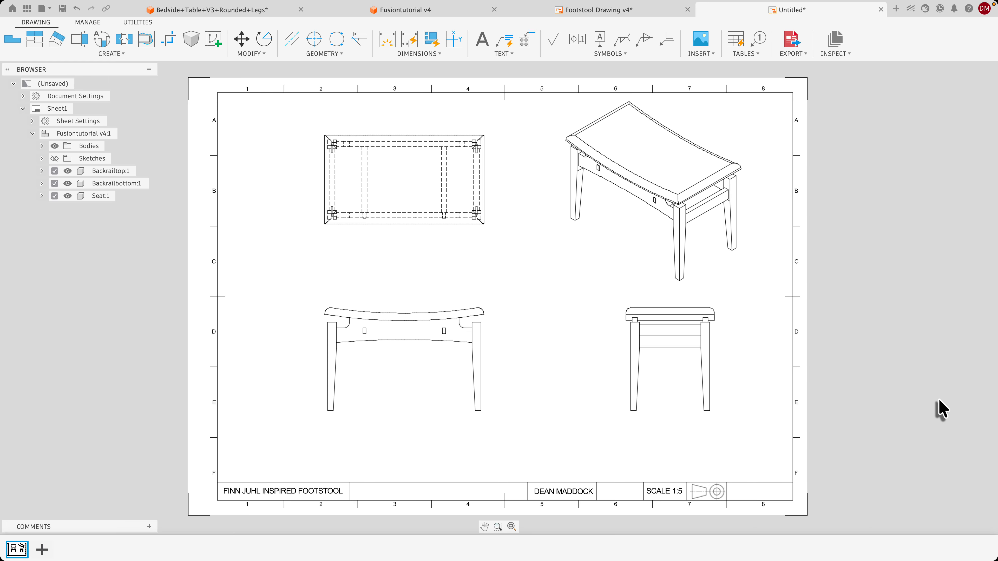
# Dimension the left leg's height in the front view, placing the dimension to the left of the leg
pyautogui.click(404, 53)
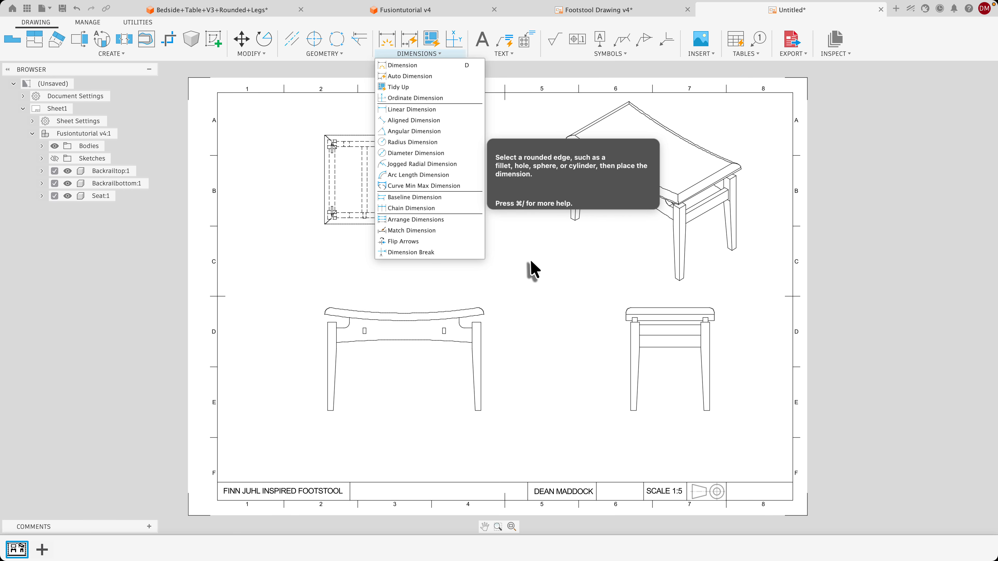
pyautogui.press('d')
pyautogui.press('d')
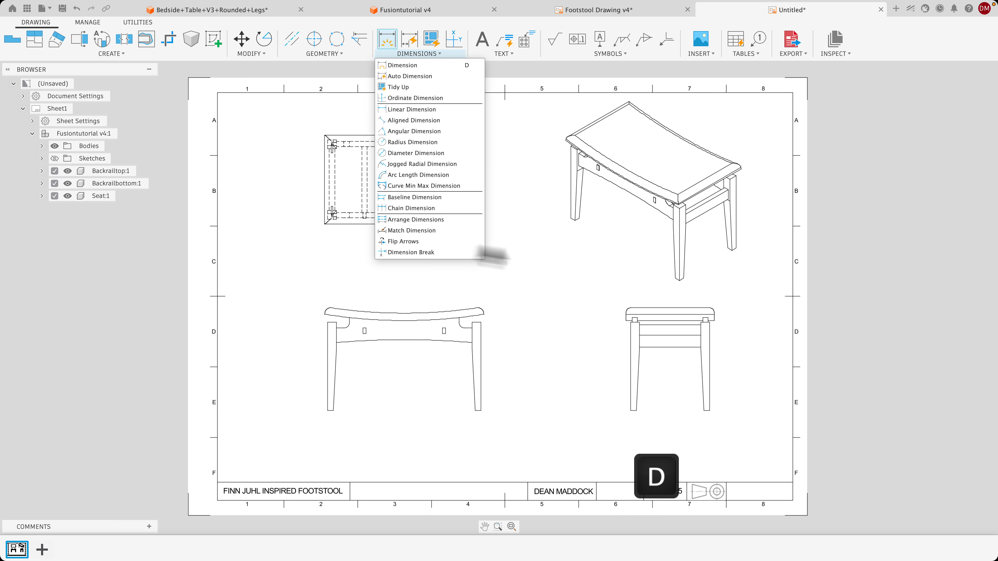
pyautogui.click(328, 321)
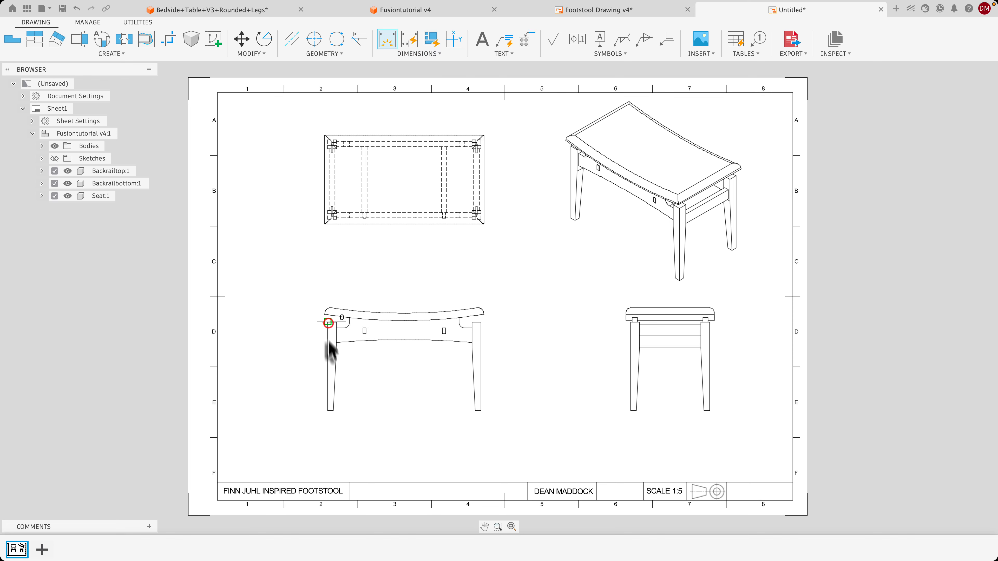
pyautogui.click(328, 410)
pyautogui.click(316, 391)
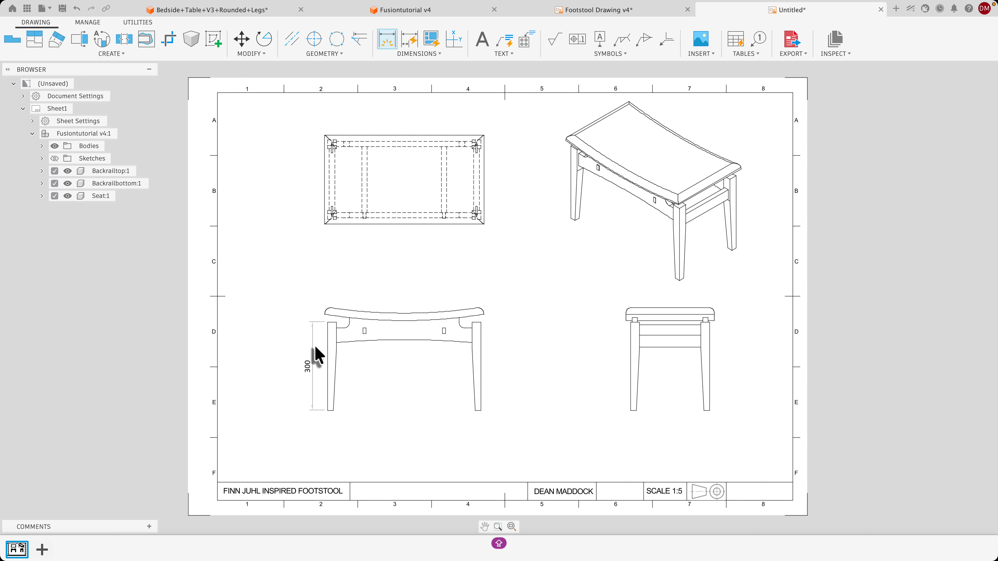
pyautogui.click(313, 378)
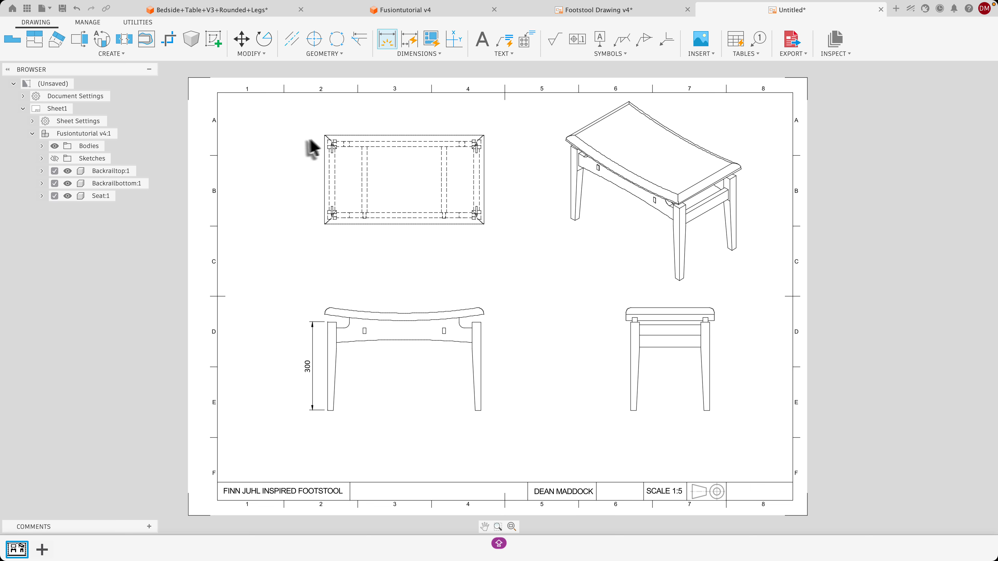
# Dimension the seat's depth in the top view, placing the dimension to the left of the seat
pyautogui.click(325, 135)
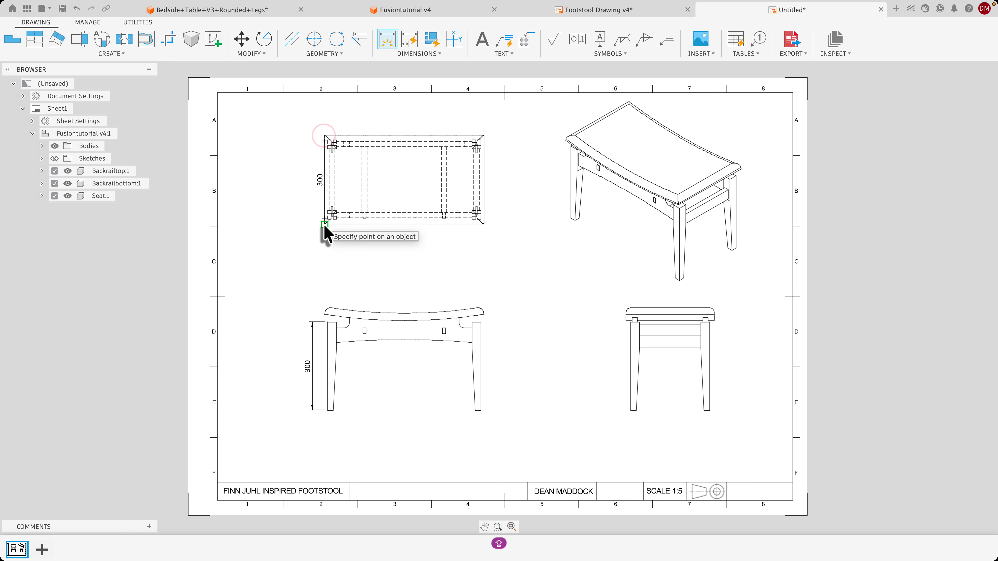
pyautogui.click(325, 224)
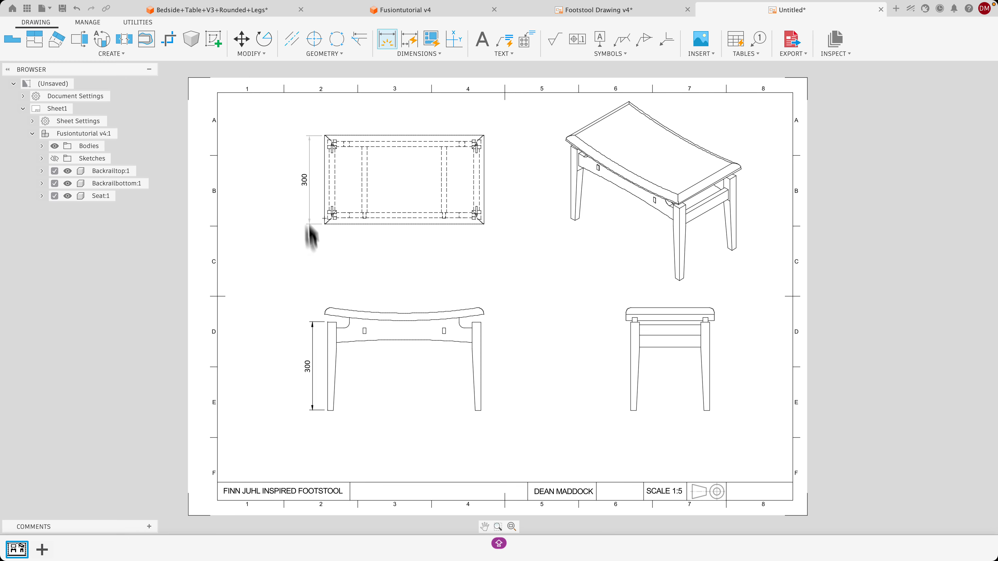
pyautogui.click(306, 181)
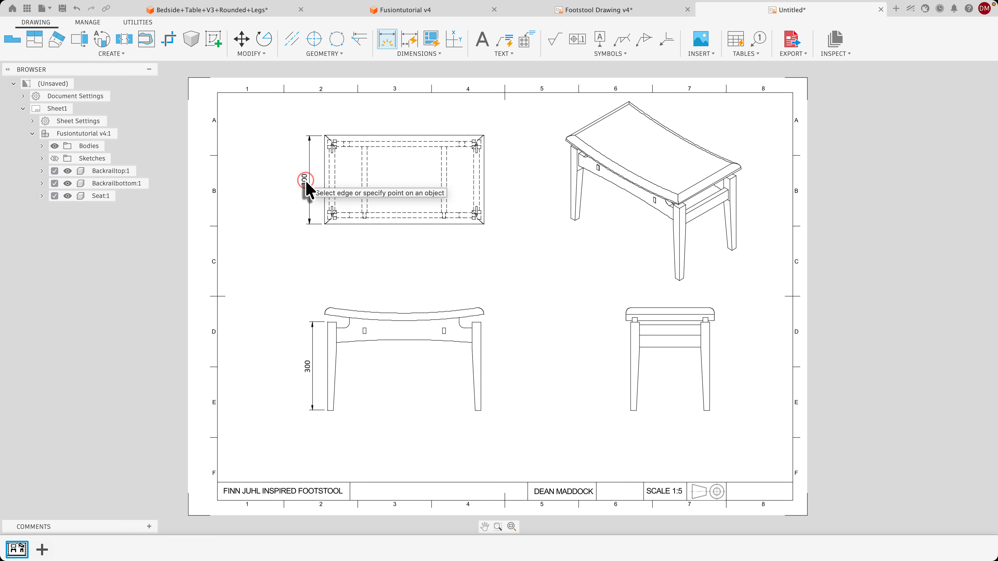
# Dimension the seat's overall width in the top view, corner to corner, placing the dimension above the seat
pyautogui.click(325, 135)
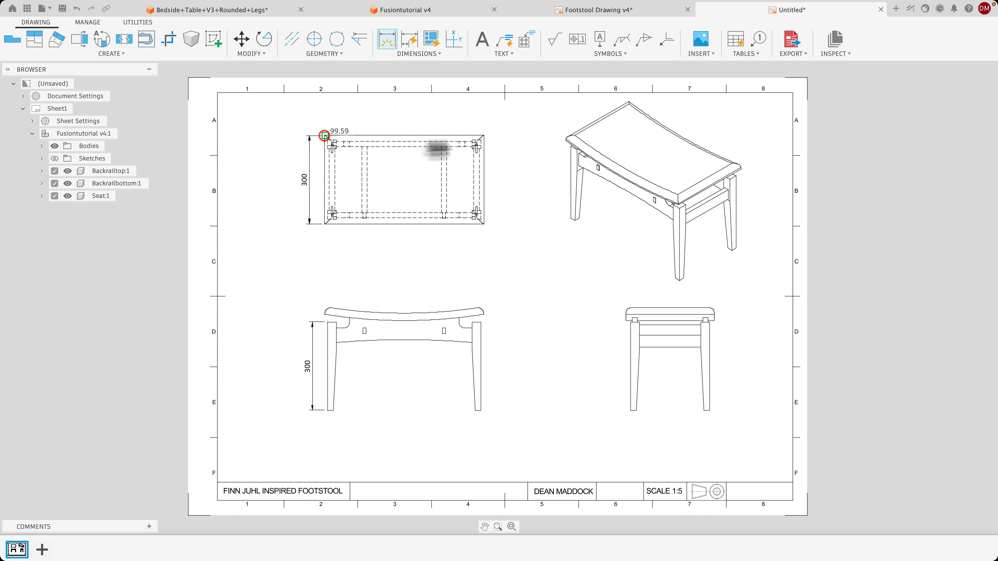
pyautogui.scroll(-4, 476, 137)
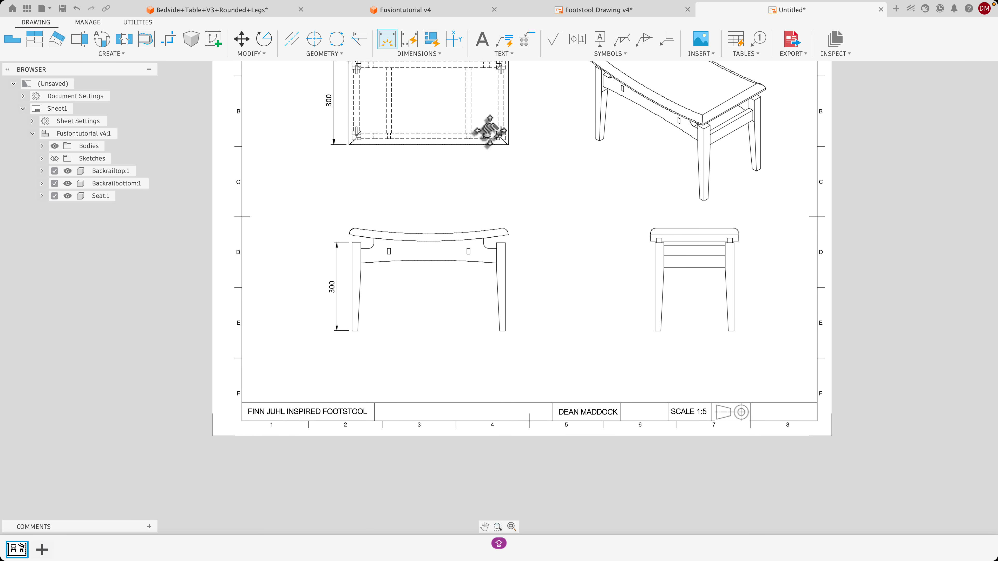
pyautogui.moveTo(487, 130); pyautogui.dragTo(489, 152, button='middle')
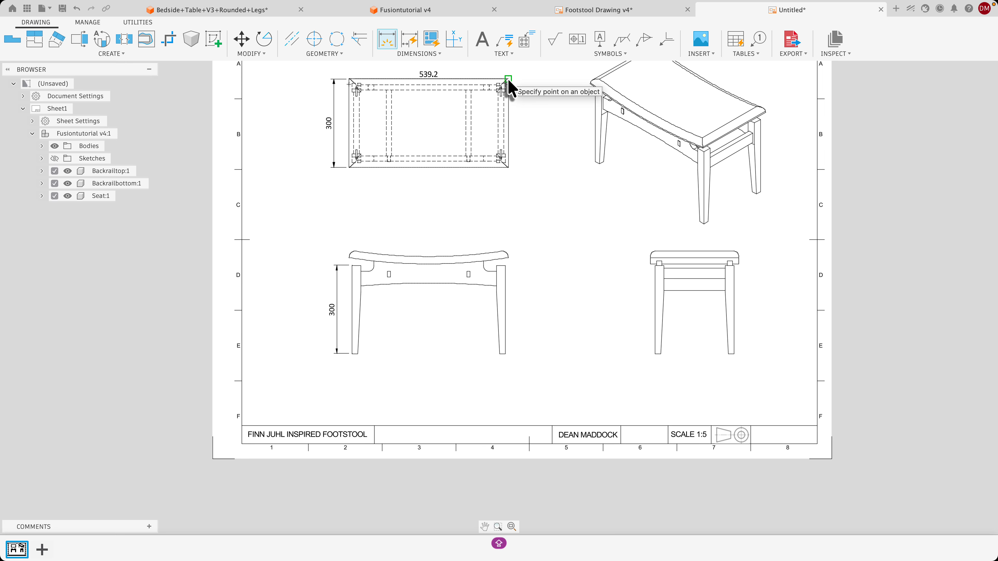
pyautogui.moveTo(508, 80); pyautogui.dragTo(508, 93, button='middle')
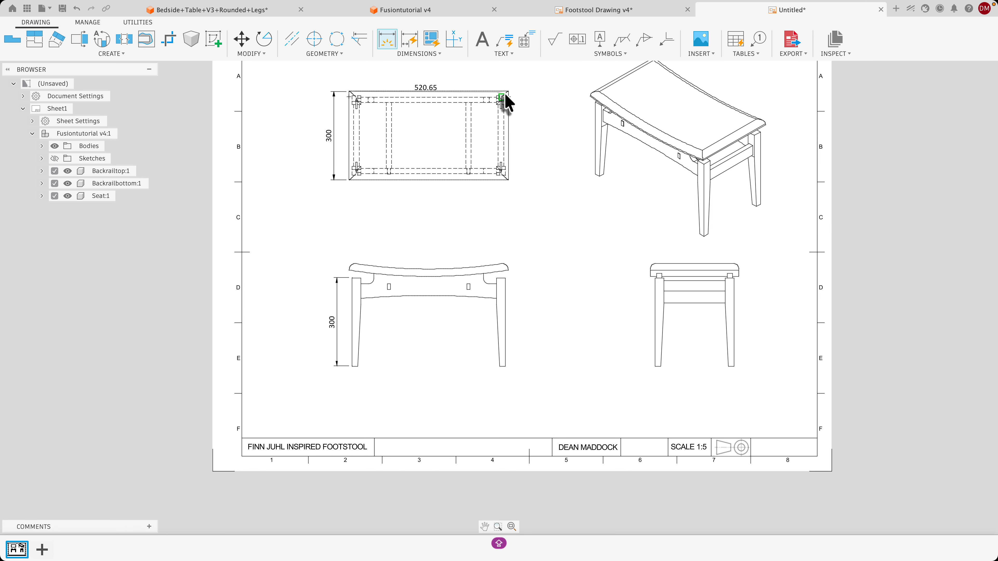
pyautogui.click(507, 92)
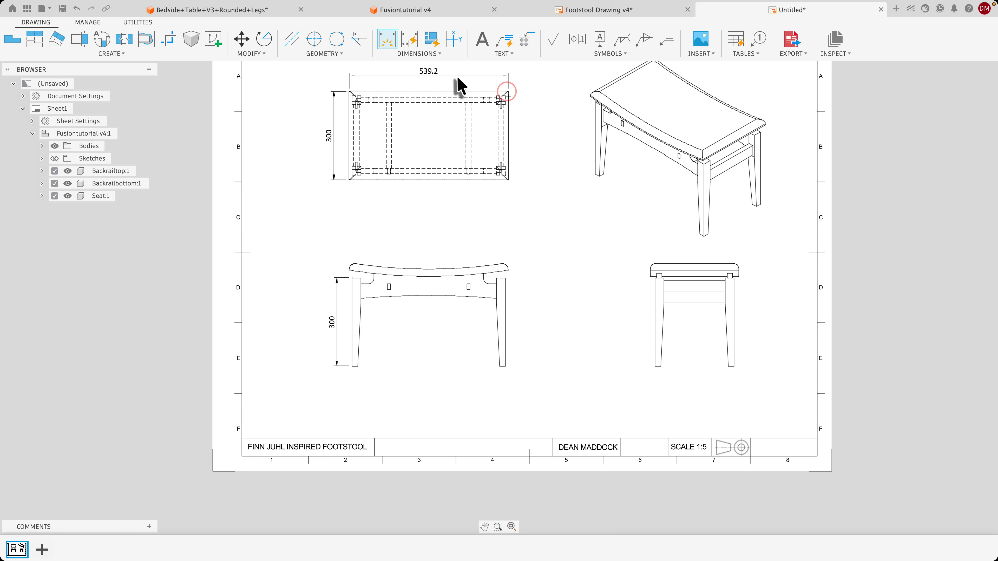
pyautogui.scroll(3, 450, 74)
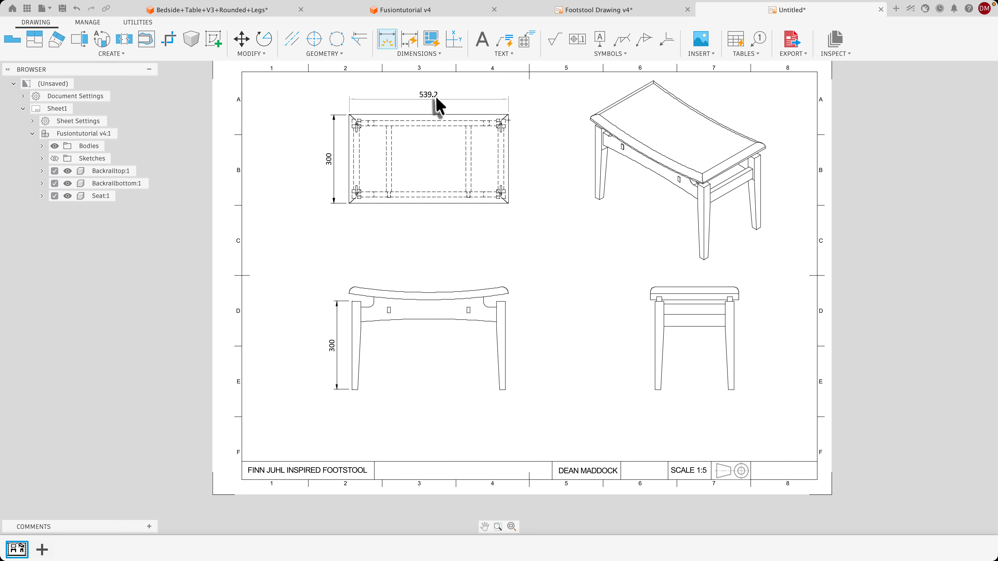
pyautogui.click(425, 97)
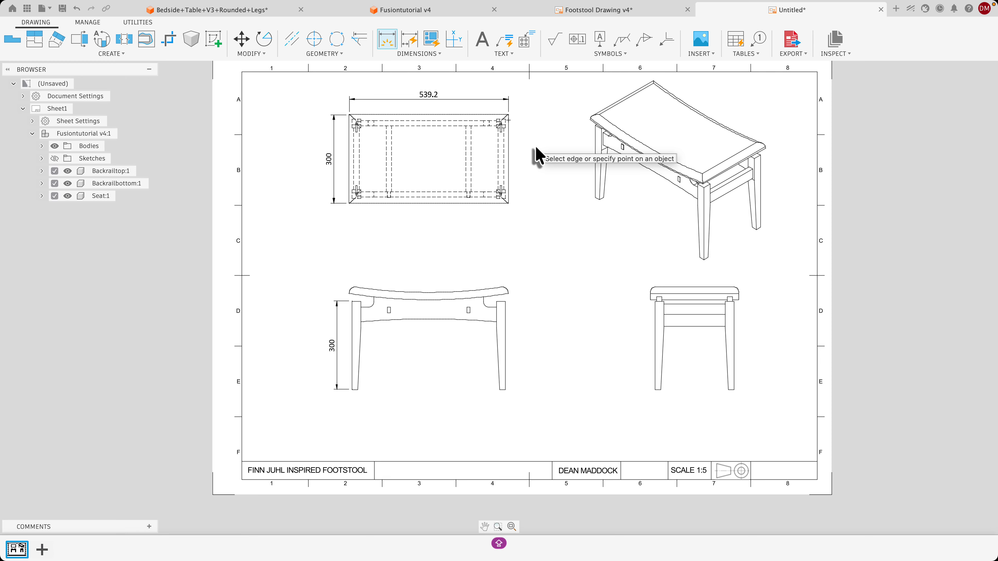
# Override the text of the seat's width dimension in the top view with 540
pyautogui.click(426, 95)
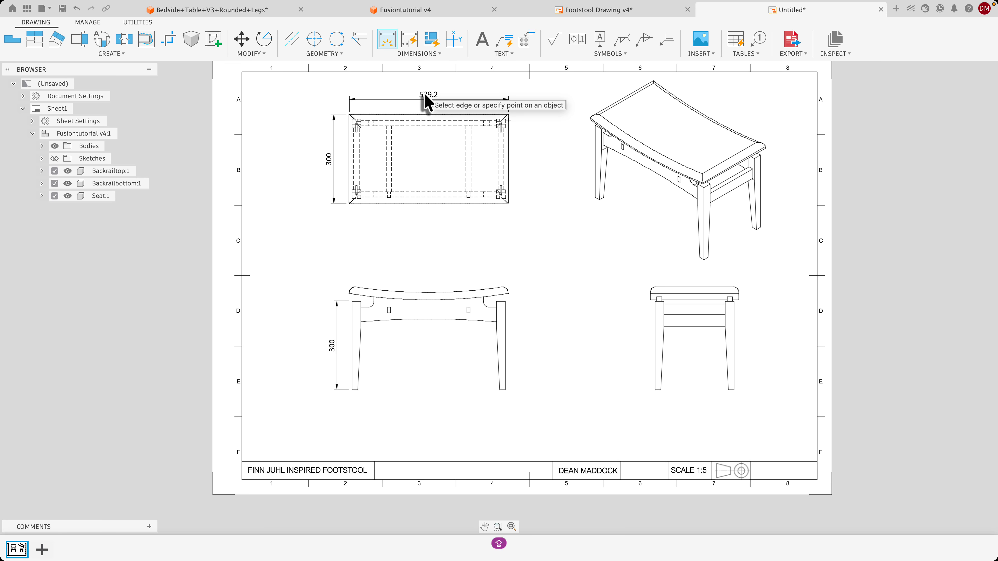
pyautogui.press('Escape')
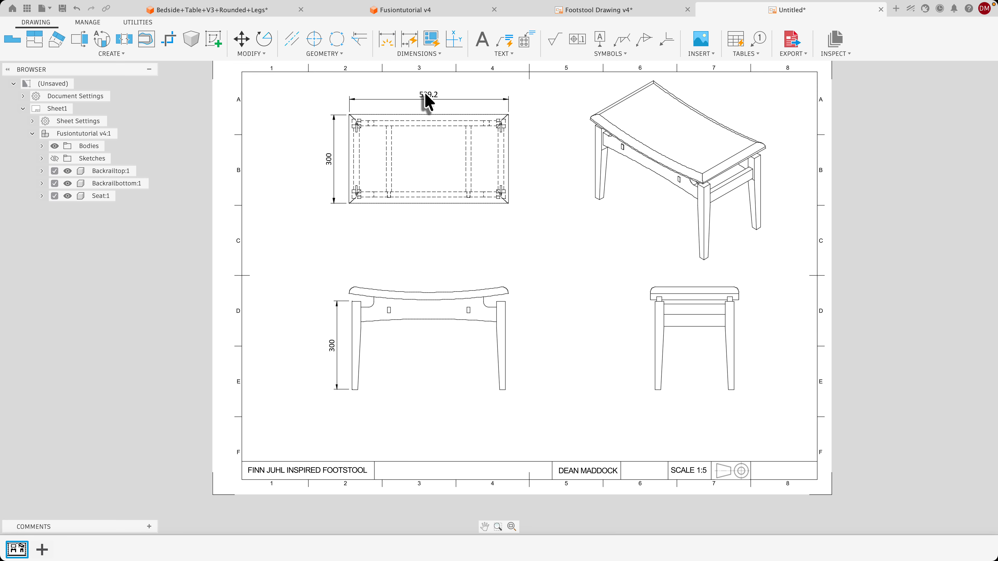
pyautogui.click(421, 95)
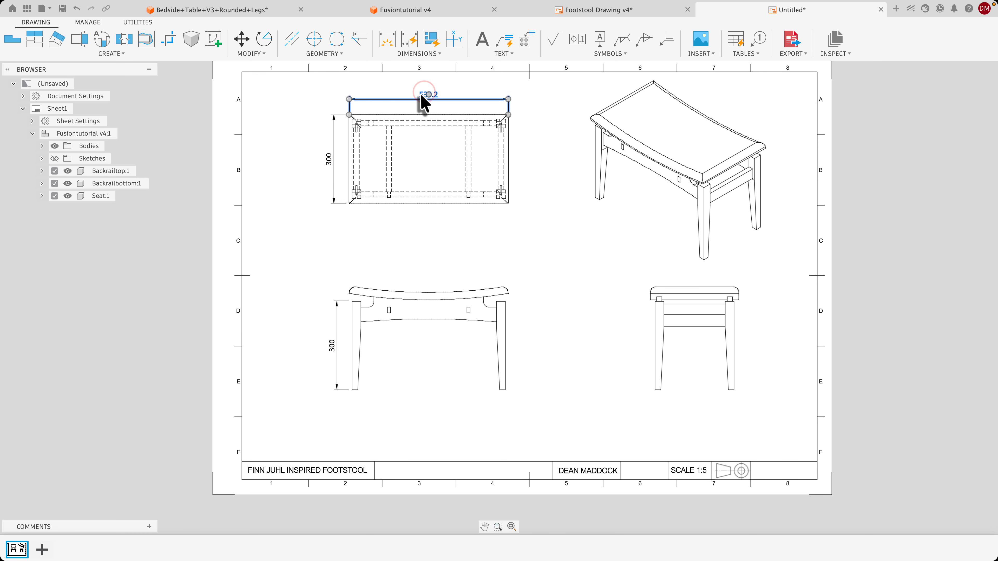
pyautogui.doubleClick(421, 95)
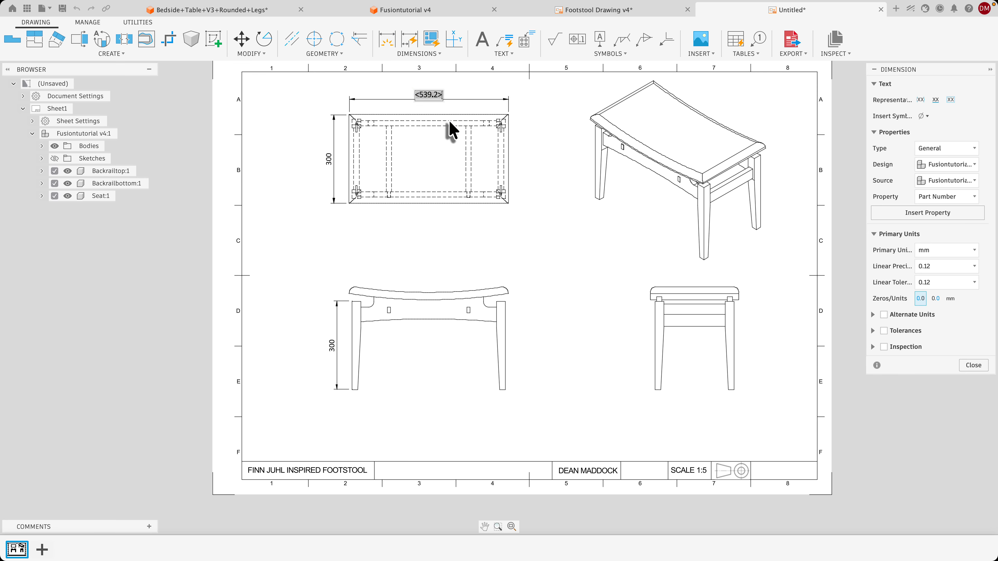
pyautogui.press('BackSpace')
pyautogui.write('540')
pyautogui.press('Return')
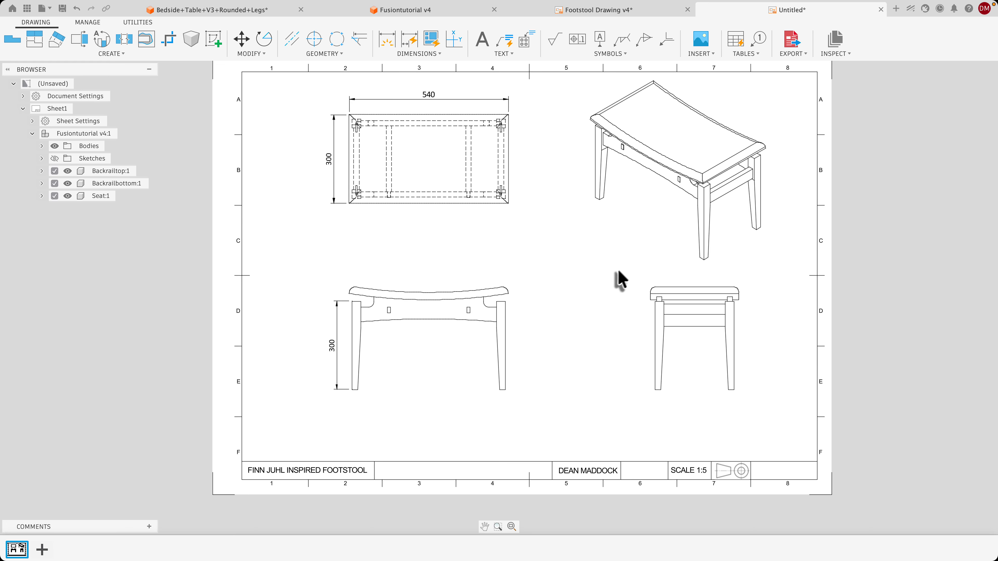
# Dimension the distance between the legs' inner edges at the rail's lower corners in the front view, placing it below the legs
pyautogui.press('d')
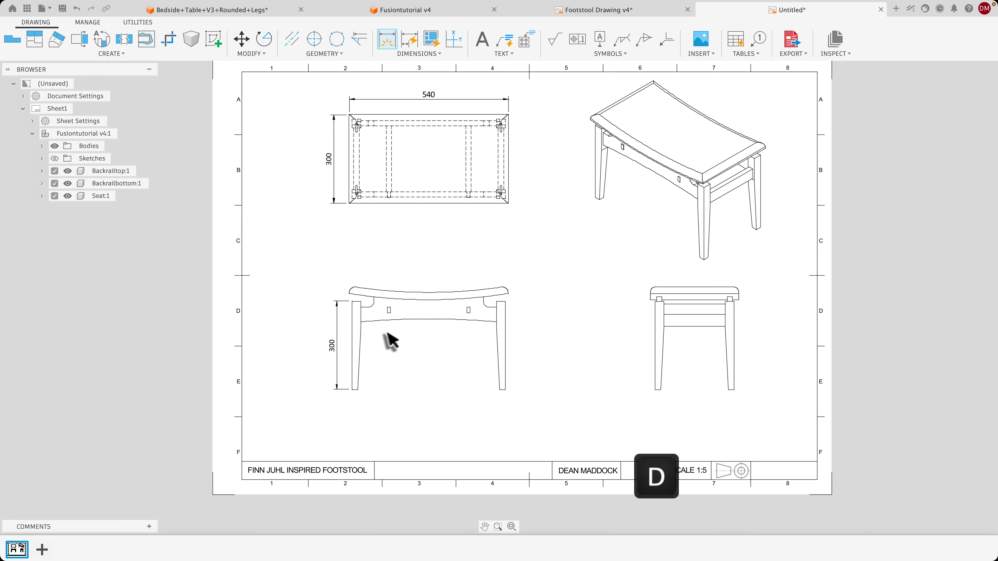
pyautogui.click(360, 322)
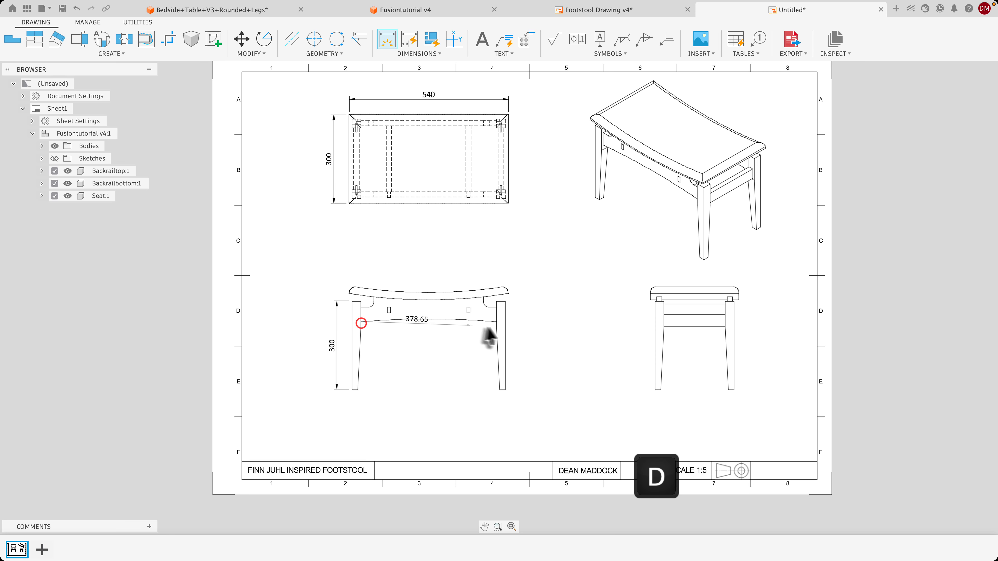
pyautogui.click(496, 322)
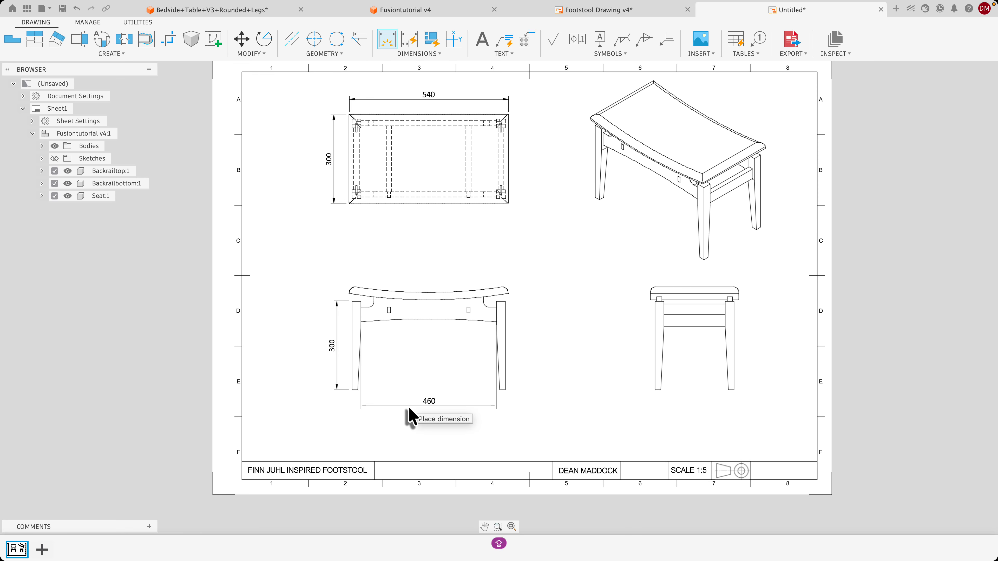
pyautogui.click(408, 407)
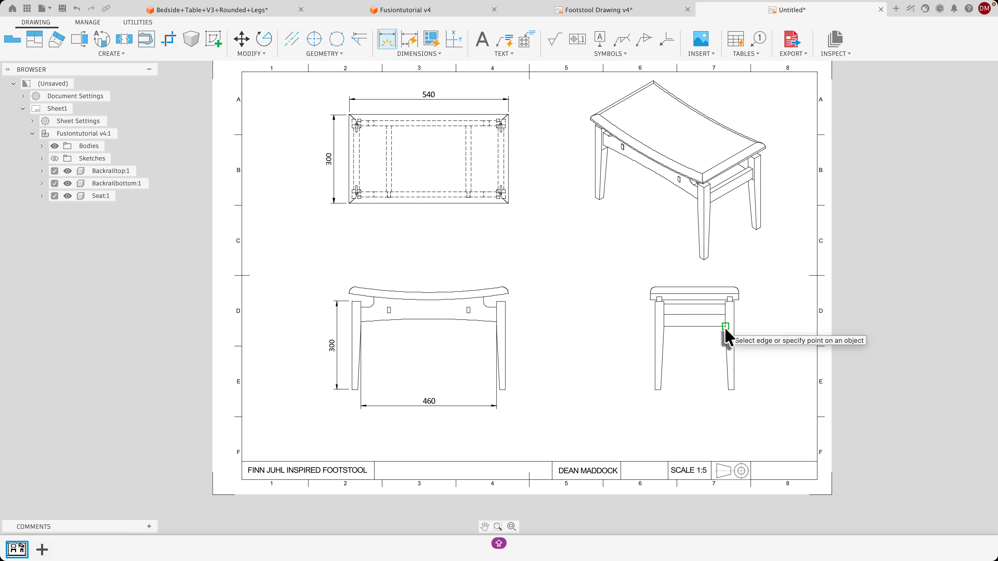
# Dimension the distance between the legs' inner edges at the lower rail in the side view, placing it below the legs
pyautogui.click(664, 326)
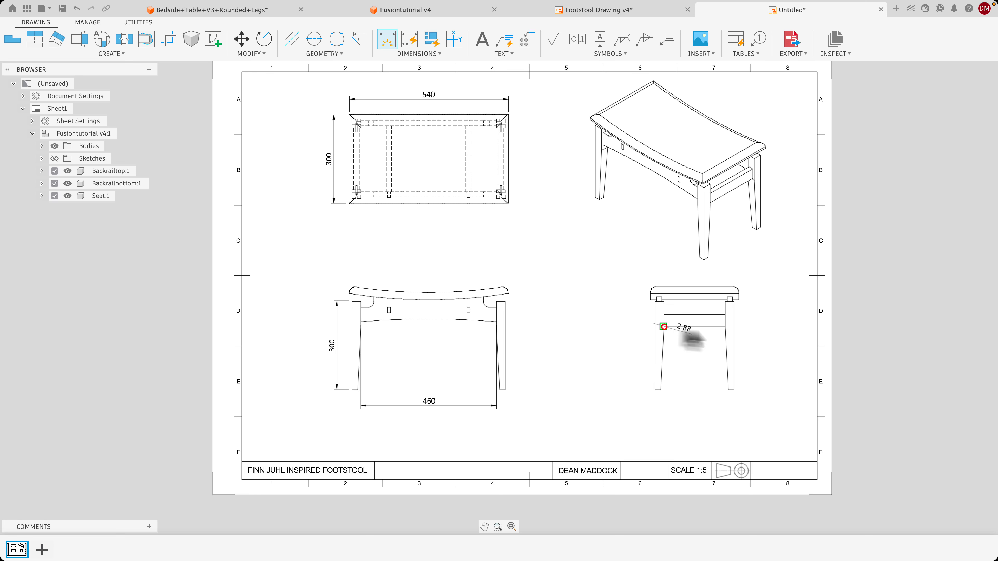
pyautogui.click(724, 326)
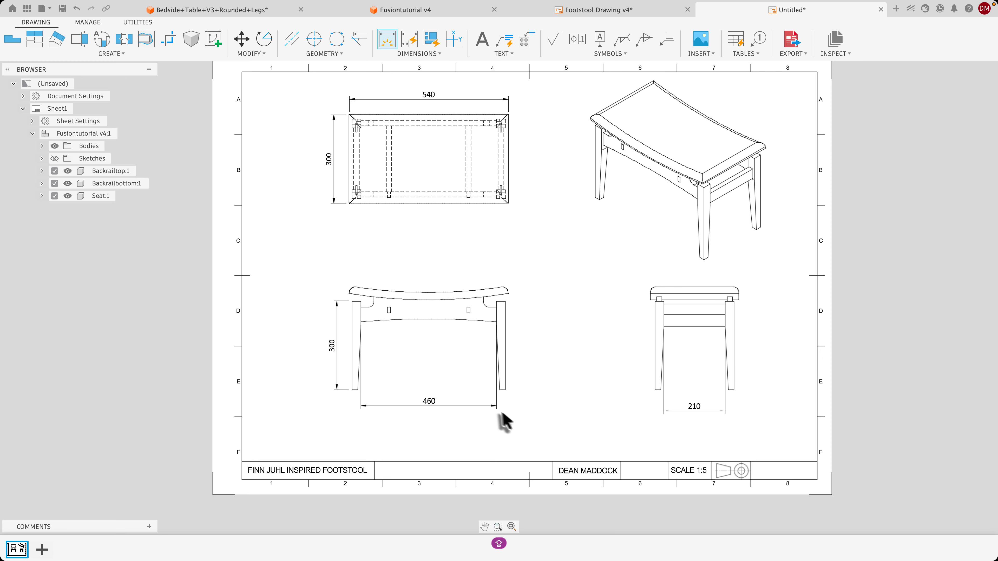
pyautogui.click(697, 410)
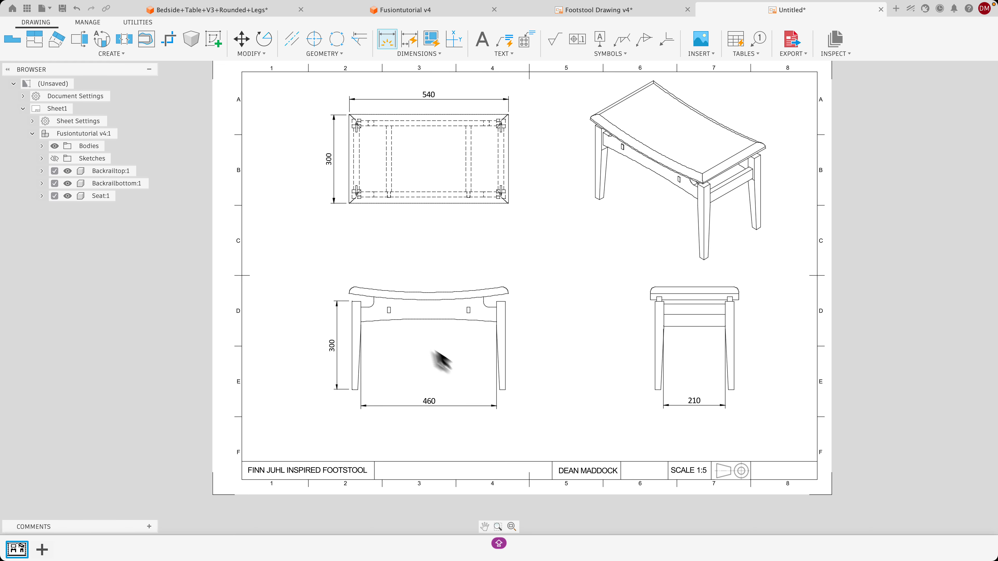
# Add a radius dimension to the rail's curved lower edge in the front view, placing it between the legs
pyautogui.click(419, 55)
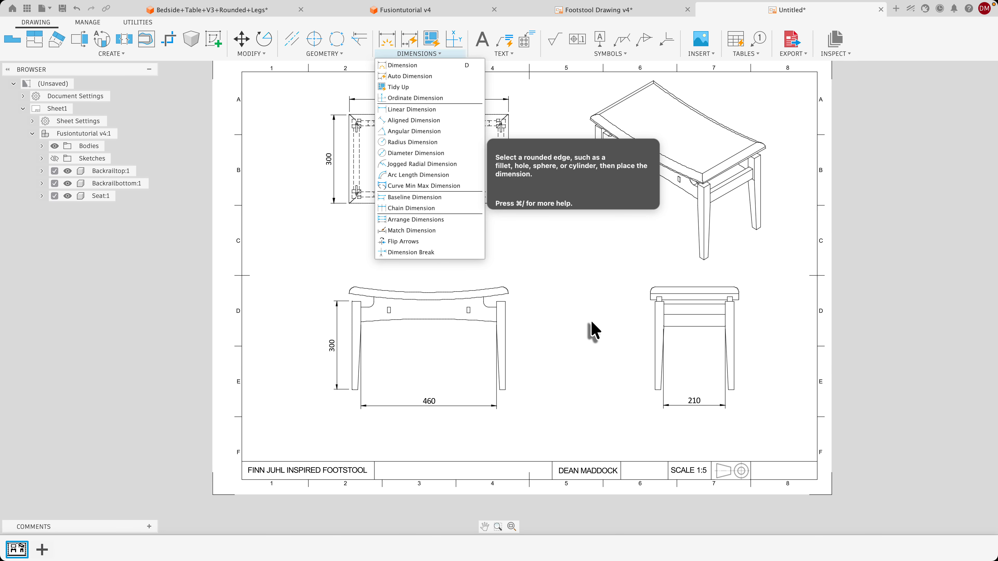
pyautogui.click(593, 310)
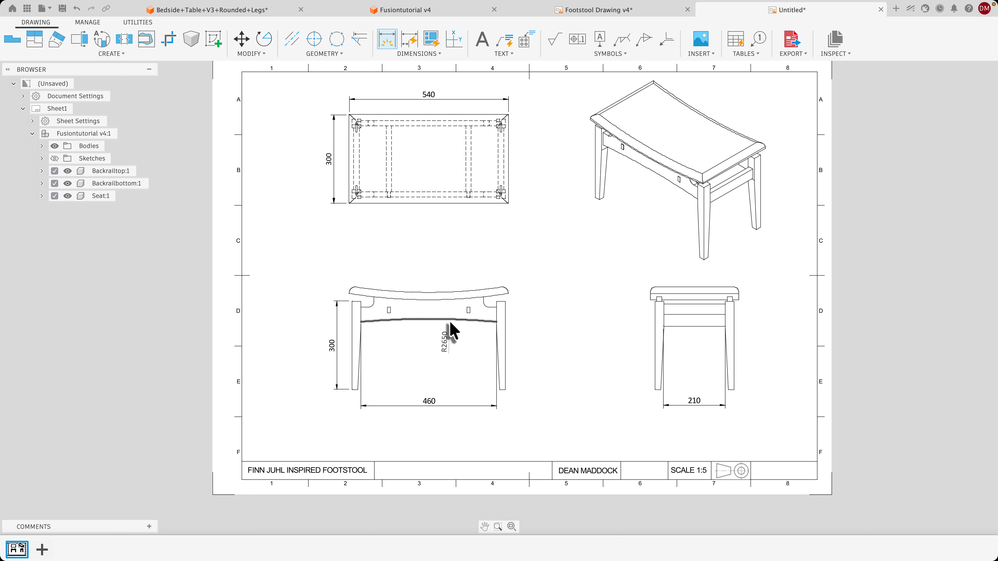
pyautogui.click(450, 322)
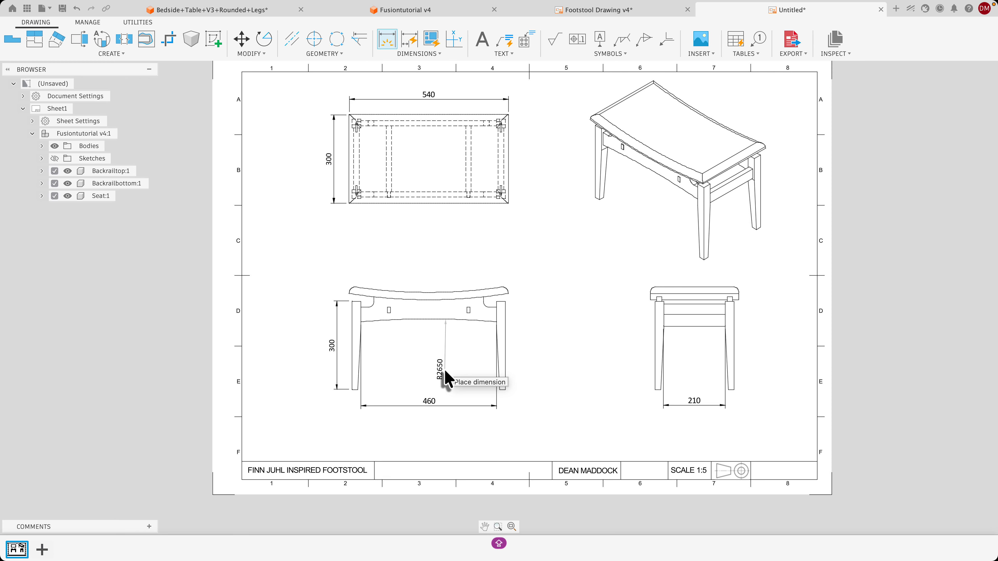
pyautogui.click(439, 369)
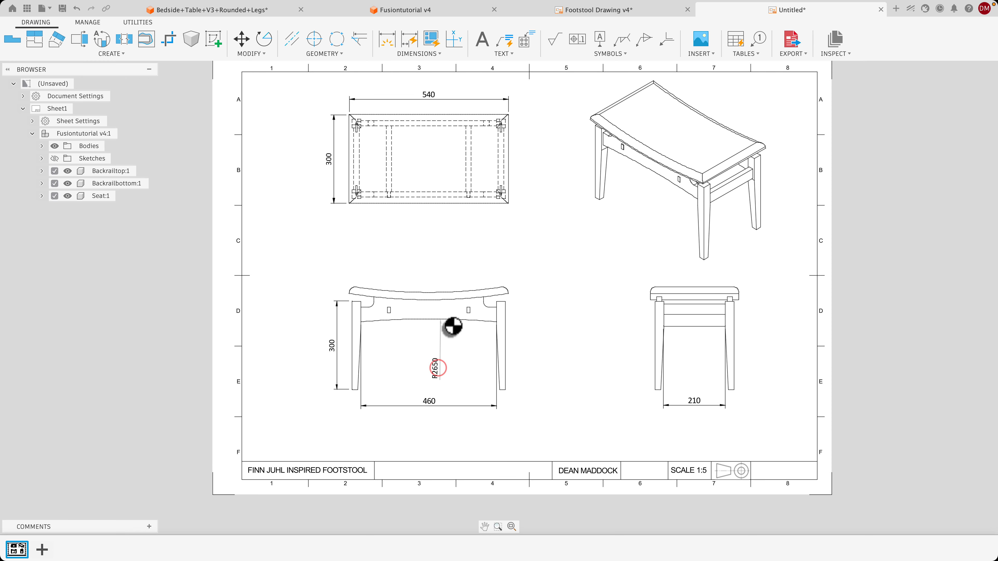
# Add a radius dimension to the seat's curved underside in the front view, placing it above the seat
pyautogui.scroll(1, 428, 304)
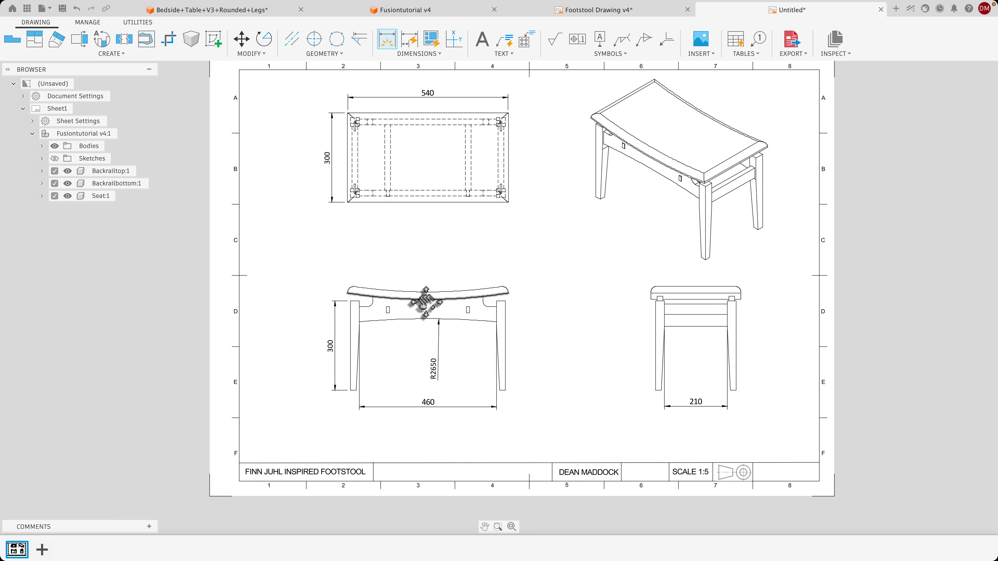
pyautogui.moveTo(428, 303); pyautogui.dragTo(429, 244, button='middle')
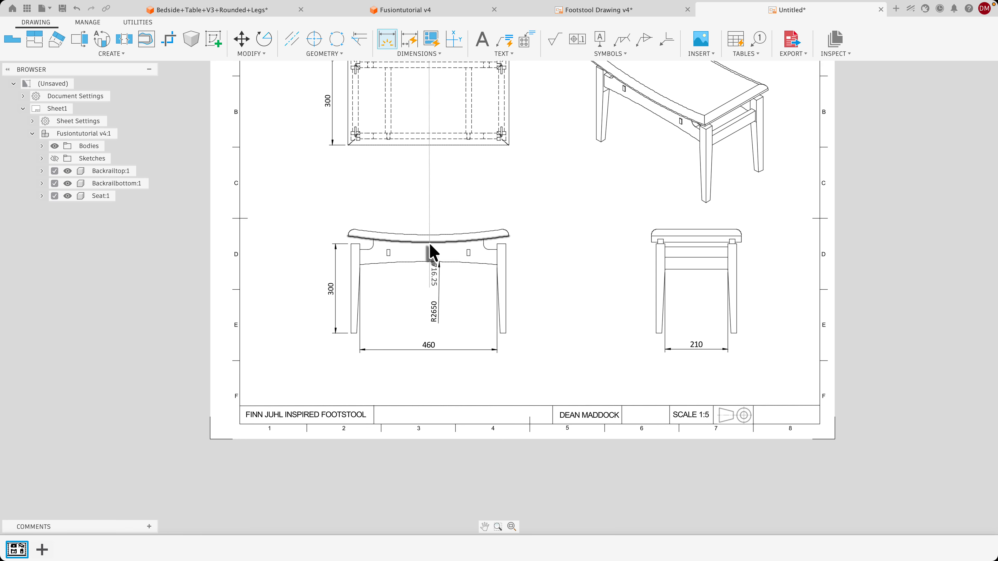
pyautogui.click(430, 244)
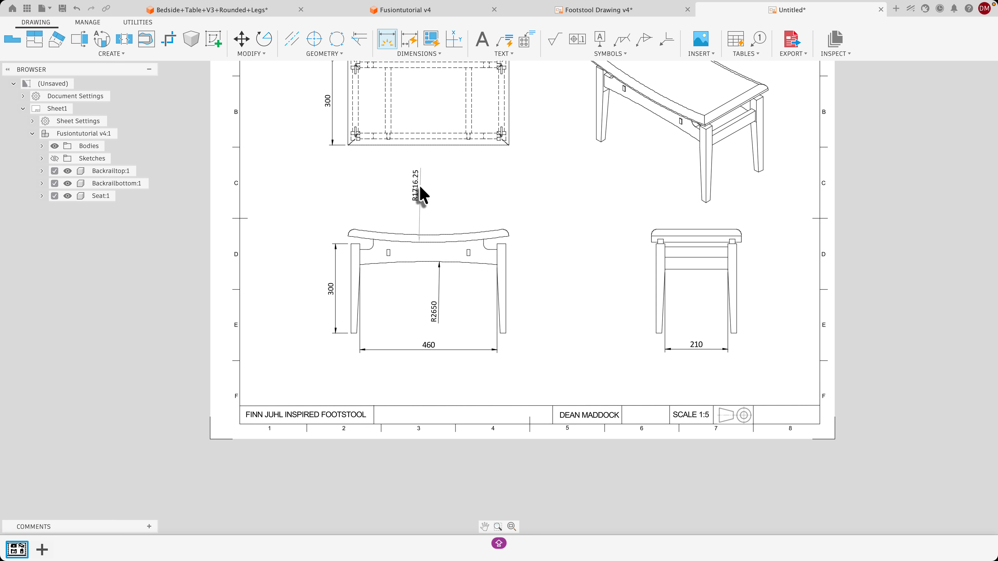
pyautogui.click(419, 188)
# Add the text note "ALL DIMENSIONS IN MM" near the sheet's upper edge, between the top and isometric views
pyautogui.moveTo(458, 211); pyautogui.dragTo(458, 226, button='middle')
pyautogui.scroll(5, 458, 218)
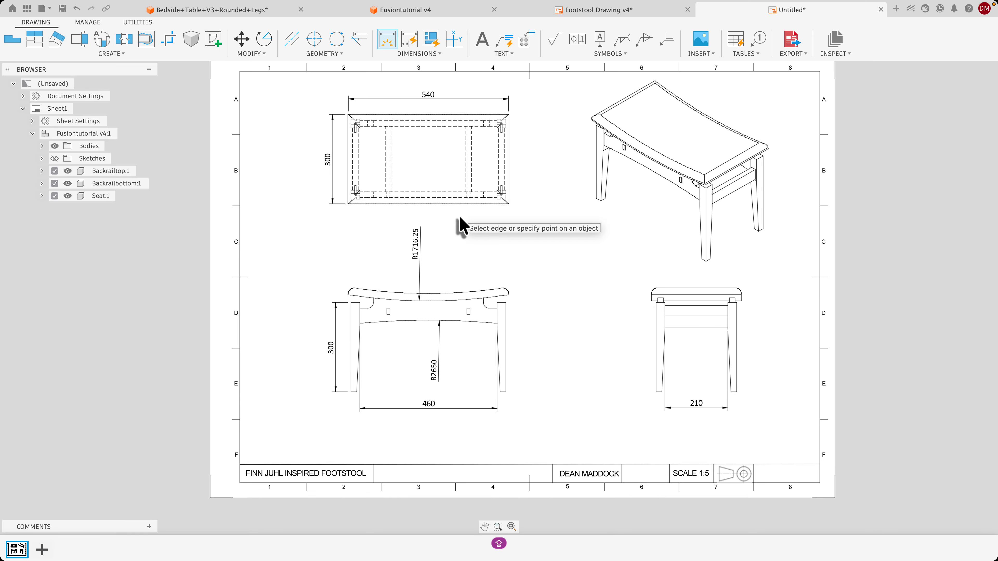
pyautogui.moveTo(508, 262); pyautogui.dragTo(508, 270, button='middle')
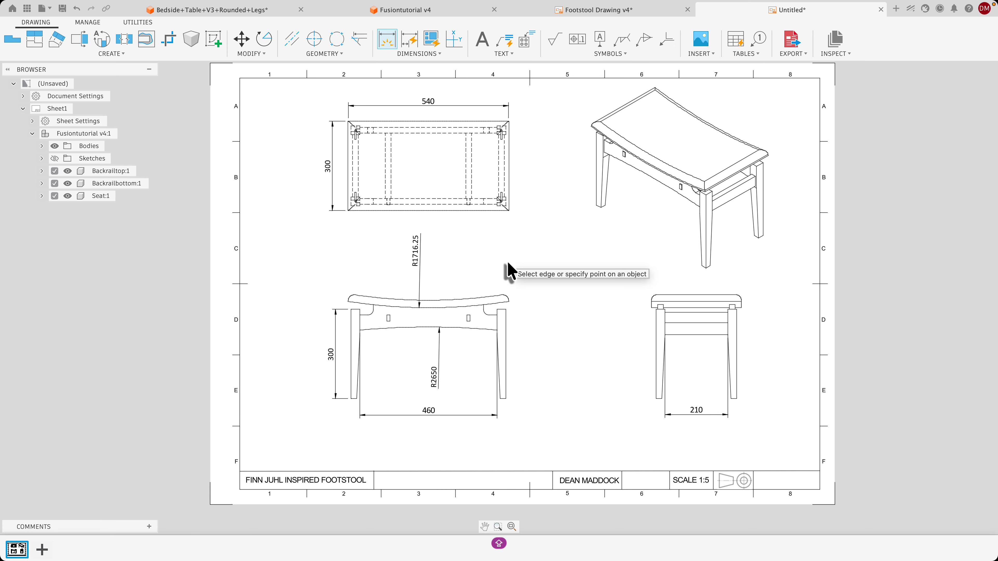
pyautogui.click(481, 39)
pyautogui.click(473, 90)
pyautogui.click(596, 98)
pyautogui.write('ALL DIMENSIONS IN MM')
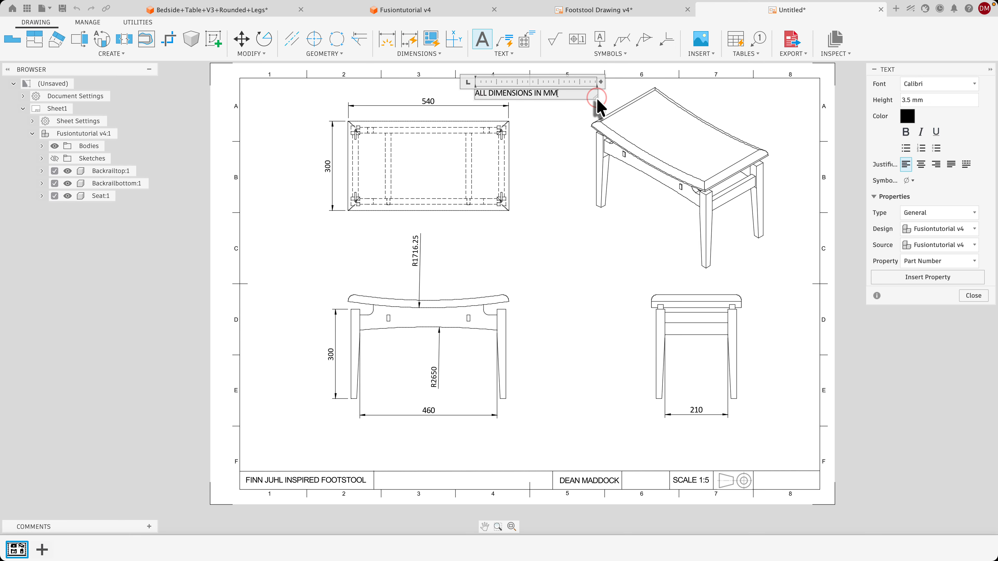
pyautogui.click(975, 294)
pyautogui.moveTo(515, 93); pyautogui.dragTo(531, 94)
pyautogui.press('Escape')
# Move the front view and its aligned top view to the left, and bring the seat's radius dimension closer to the seat
pyautogui.moveTo(415, 325); pyautogui.dragTo(383, 325)
pyautogui.press('Escape')
pyautogui.click(381, 242)
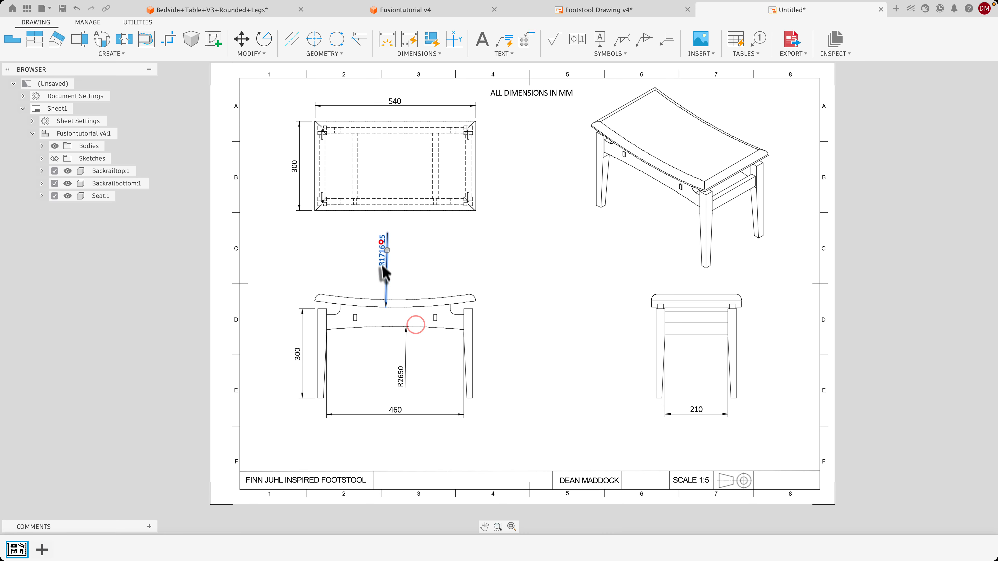
pyautogui.moveTo(381, 264); pyautogui.dragTo(387, 270)
# Add a centre-justified "FRONT VIEW" text label and position it below the front view's width dimension
pyautogui.click(481, 38)
pyautogui.click(378, 441)
pyautogui.click(476, 455)
pyautogui.write('FRONT V')
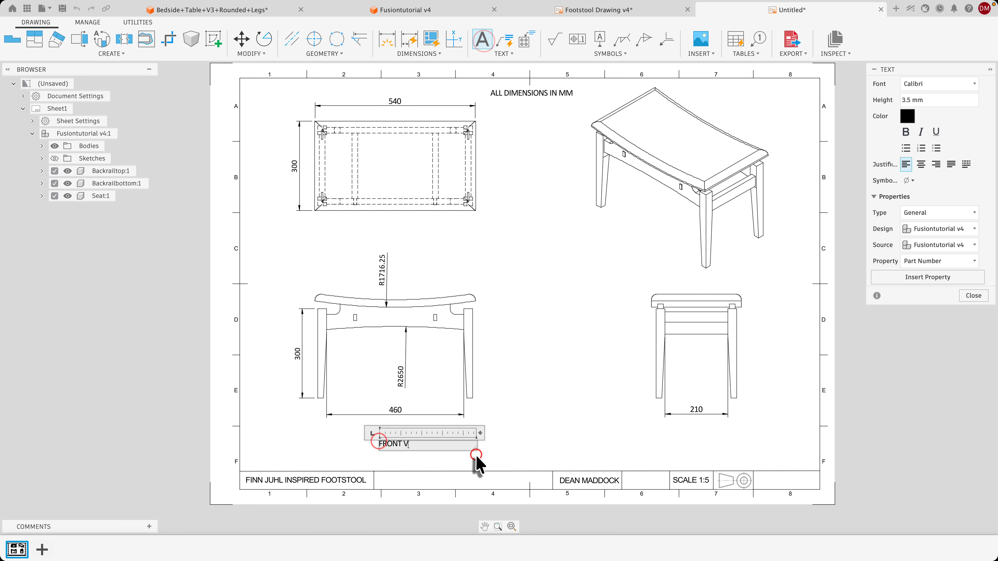
pyautogui.write('IEW')
pyautogui.click(920, 163)
pyautogui.click(975, 293)
pyautogui.moveTo(424, 443); pyautogui.dragTo(390, 434)
pyautogui.press('Escape')
pyautogui.press('super+c')
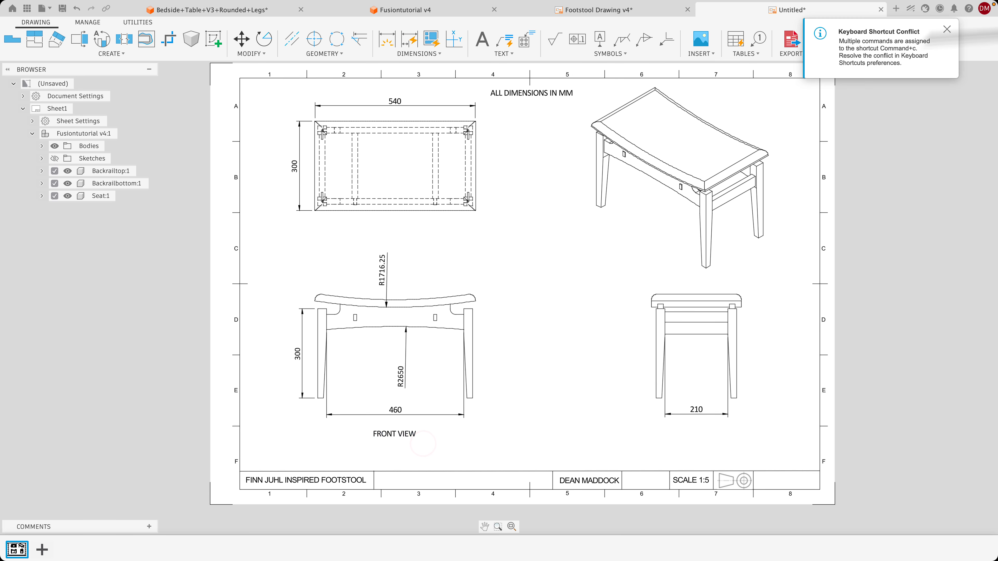
pyautogui.click(948, 28)
# Add a centre-justified "SIDE VIEW" text label and position it below the side view's width dimension
pyautogui.click(482, 43)
pyautogui.click(695, 428)
pyautogui.click(746, 441)
pyautogui.write('SIDE VIEW')
pyautogui.click(924, 163)
pyautogui.click(975, 296)
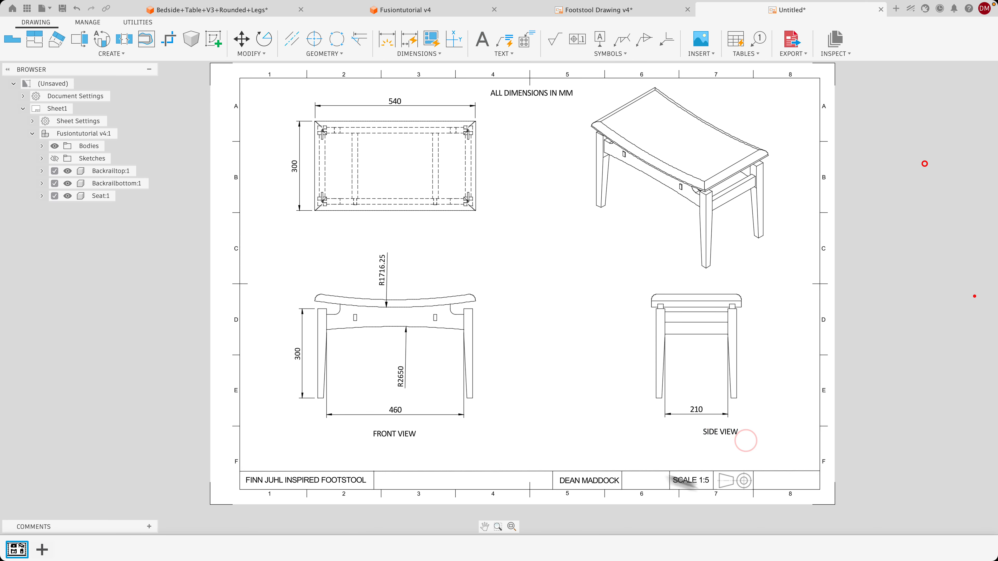
pyautogui.moveTo(716, 434); pyautogui.dragTo(695, 434)
# Add a centre-justified "TOP VIEW" text label and position it just below the top view
pyautogui.click(482, 39)
pyautogui.click(368, 229)
pyautogui.click(442, 239)
pyautogui.write('TOP VIEW')
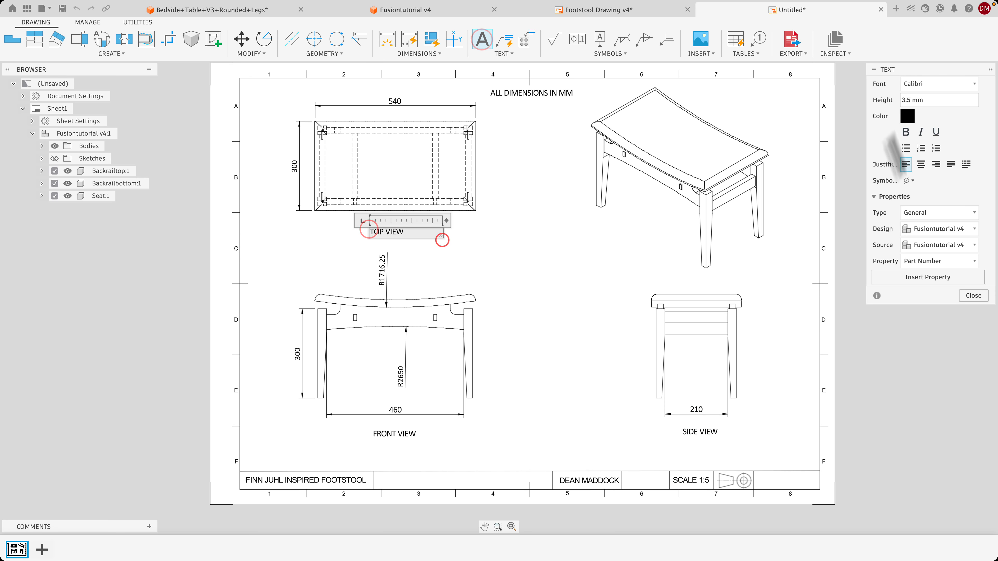
pyautogui.click(918, 167)
pyautogui.click(967, 295)
pyautogui.moveTo(404, 231); pyautogui.dragTo(390, 231)
pyautogui.press('Escape')
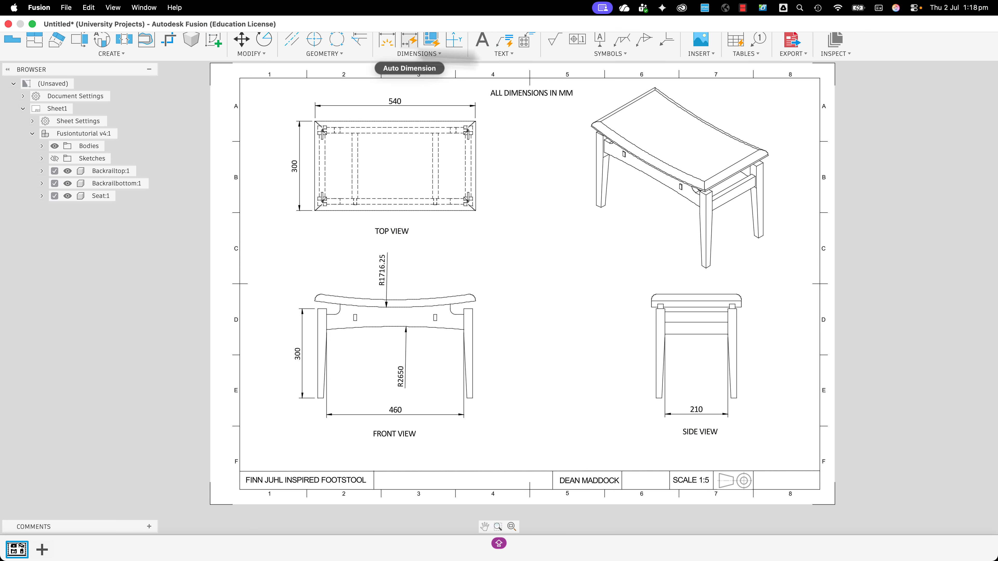
# Add a centre-justified "GENERAL ASSEMBLY" text in the title block cell beside the project title and centre it vertically in the cell
pyautogui.click(482, 38)
pyautogui.click(374, 471)
pyautogui.click(550, 487)
pyautogui.write('GENERAL ASSEMBLY')
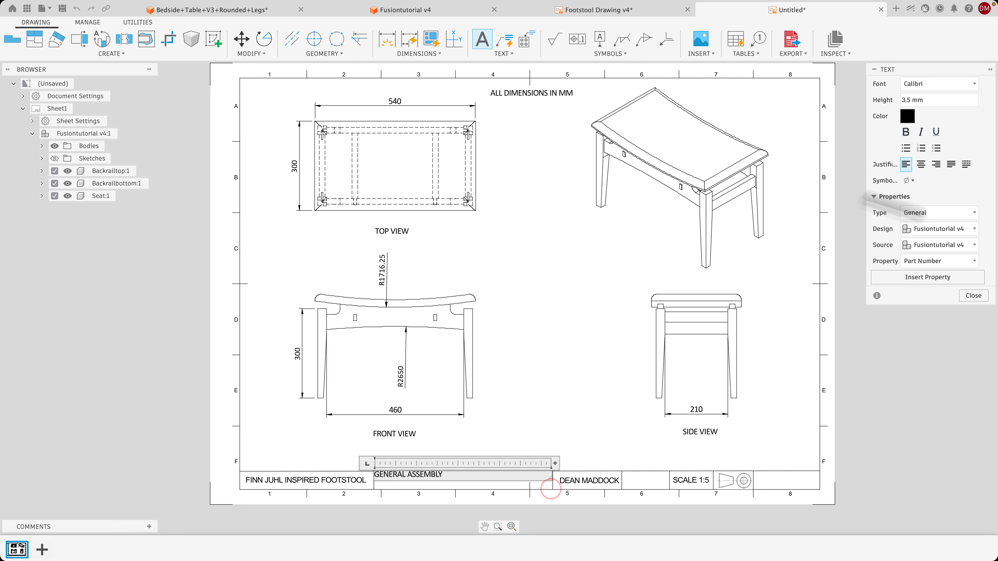
pyautogui.click(920, 164)
pyautogui.click(973, 295)
pyautogui.click(447, 475)
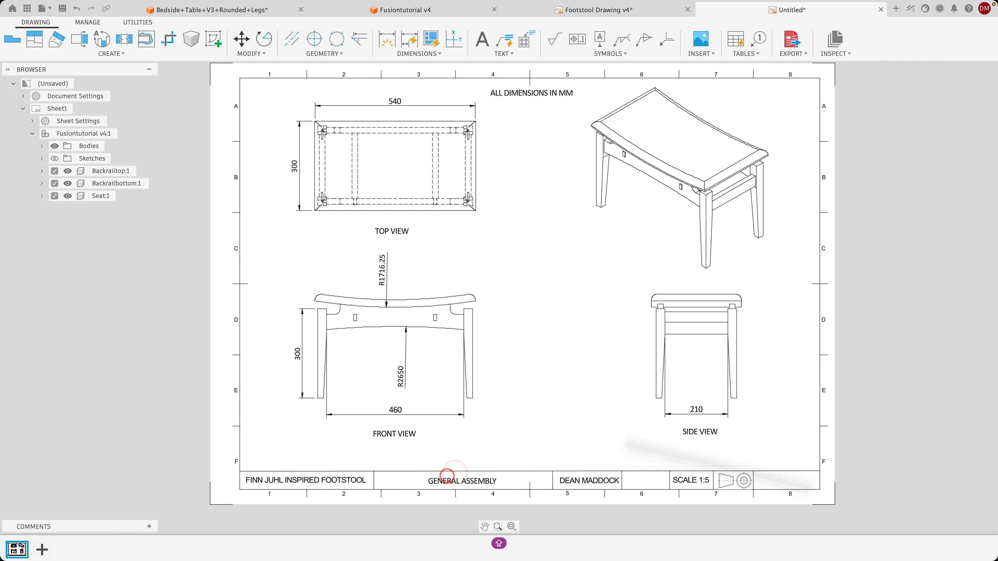
# Add a centre-justified "DRAWING 1 OF 6" text in the title block's last cell and move it down to the cell's middle
pyautogui.click(482, 39)
pyautogui.click(753, 471)
pyautogui.click(819, 490)
pyautogui.write('DRAWING 1 OF 6')
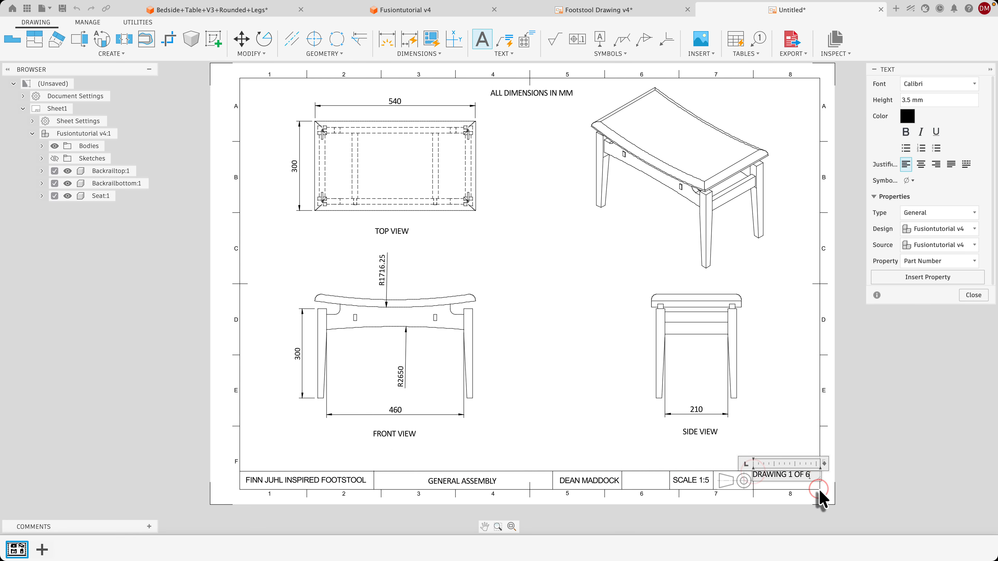
pyautogui.click(920, 164)
pyautogui.click(973, 295)
pyautogui.click(771, 474)
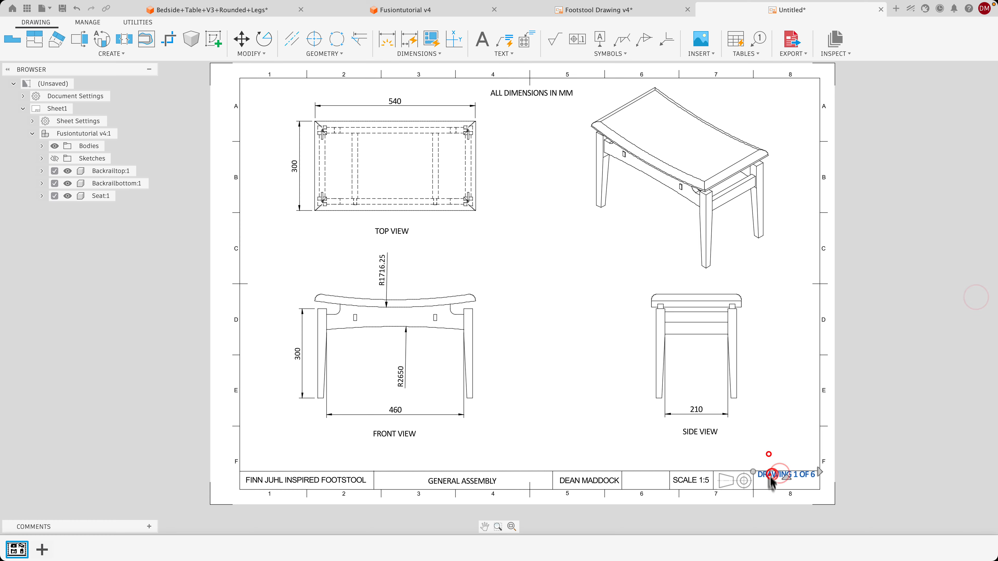
pyautogui.scroll(-1, 768, 454)
pyautogui.press('m')
pyautogui.click(768, 472)
pyautogui.click(768, 476)
# Add a centre-justified date text "02/07/2026" and move it into the empty title block cell between the author name and the scale
pyautogui.click(486, 40)
pyautogui.click(549, 413)
pyautogui.click(642, 433)
pyautogui.write('02')
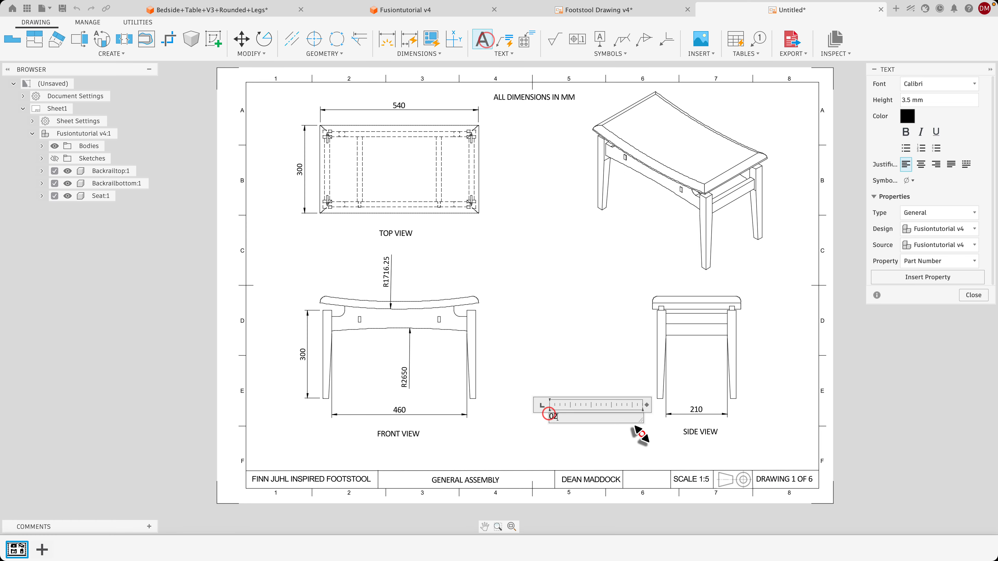
pyautogui.write('/07/2026')
pyautogui.click(921, 164)
pyautogui.click(973, 295)
pyautogui.moveTo(590, 415); pyautogui.dragTo(644, 488)
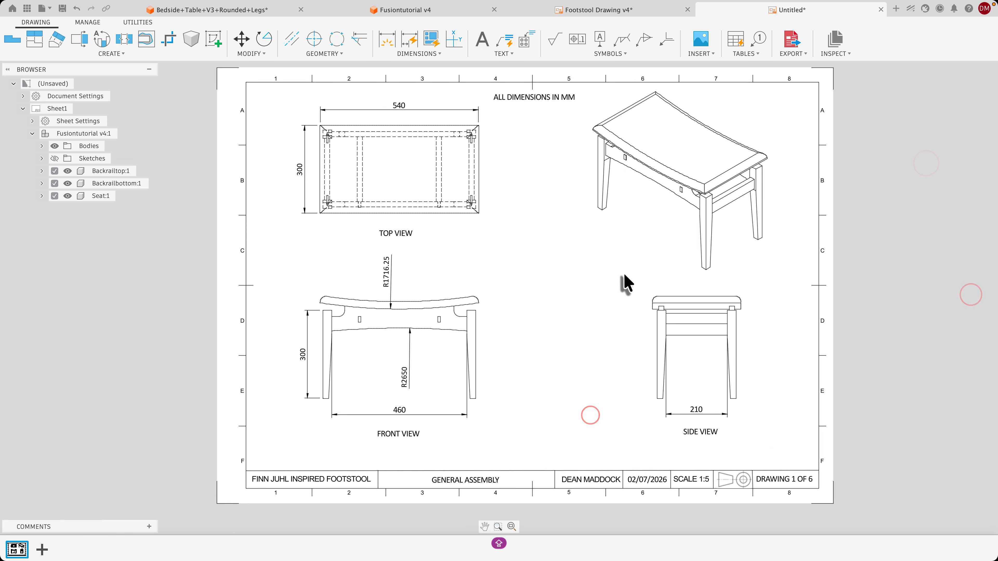